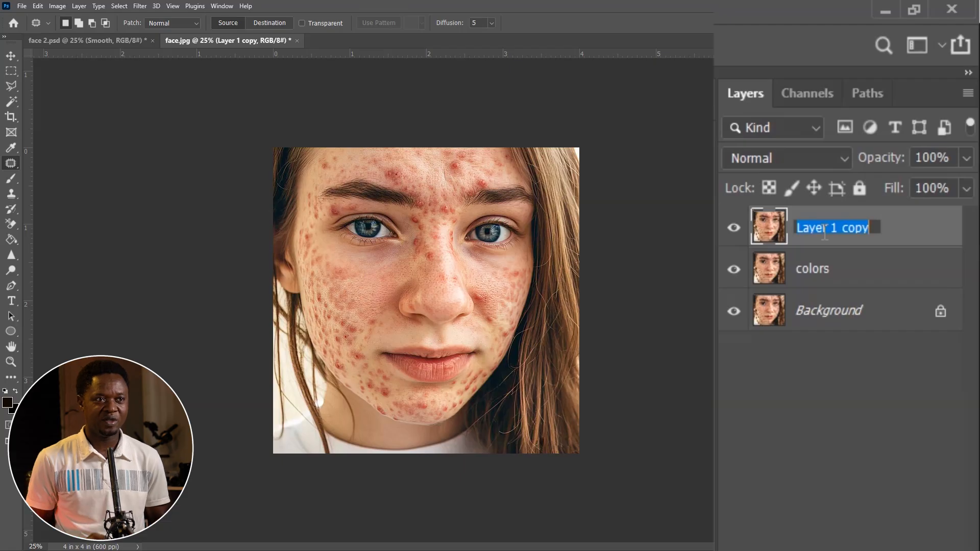
- Rename the top layer copy as details and hide it
type("de")
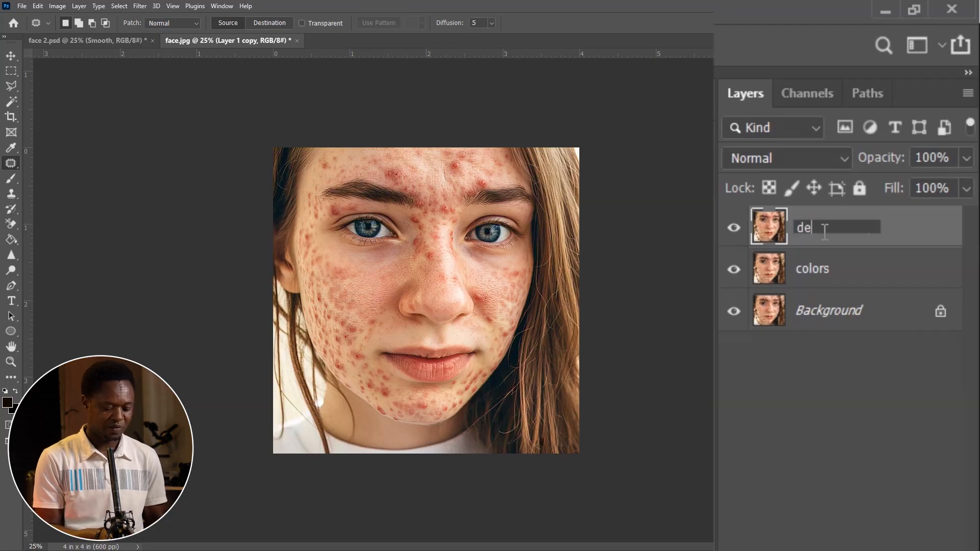
type("tails")
key("Return")
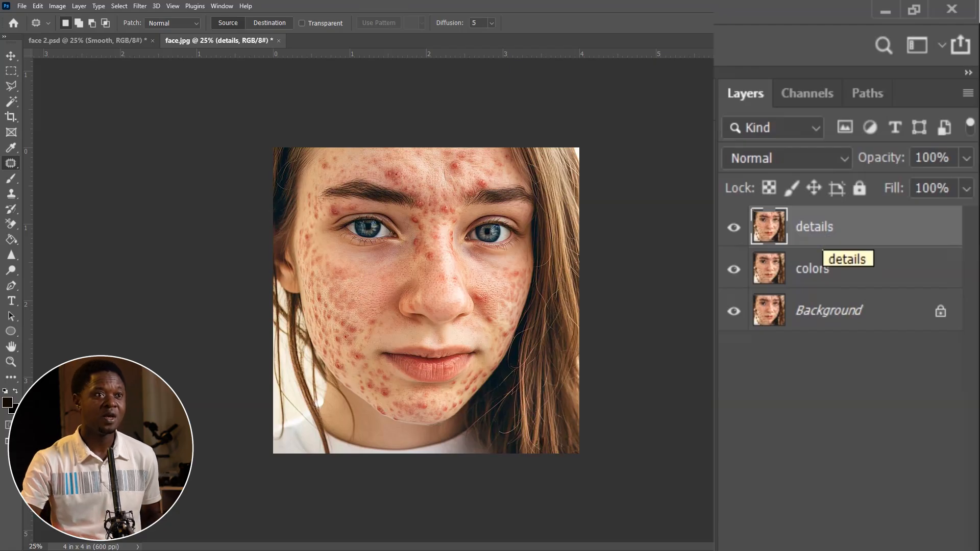
left_click(733, 227)
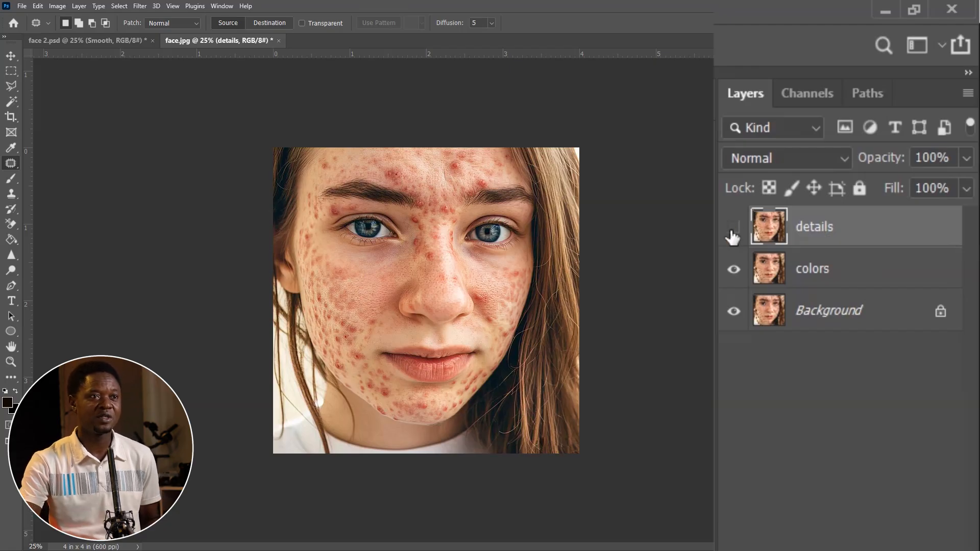
- Convert the colors layer to a smart object
left_click(825, 282)
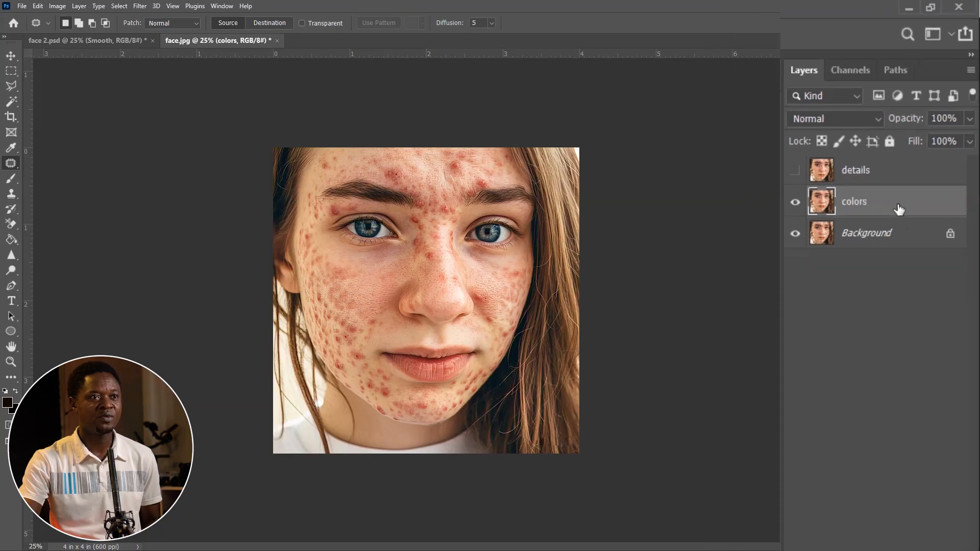
right_click(878, 276)
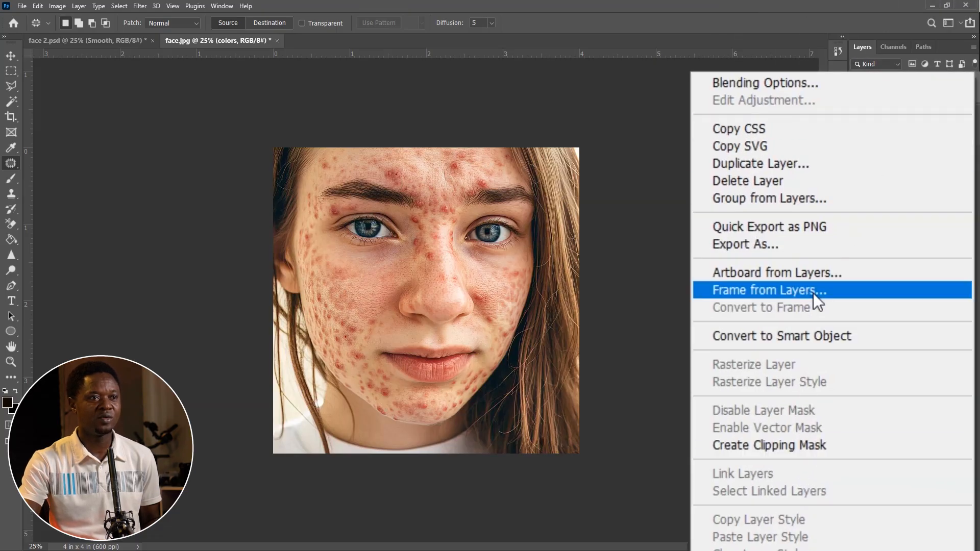
left_click(813, 334)
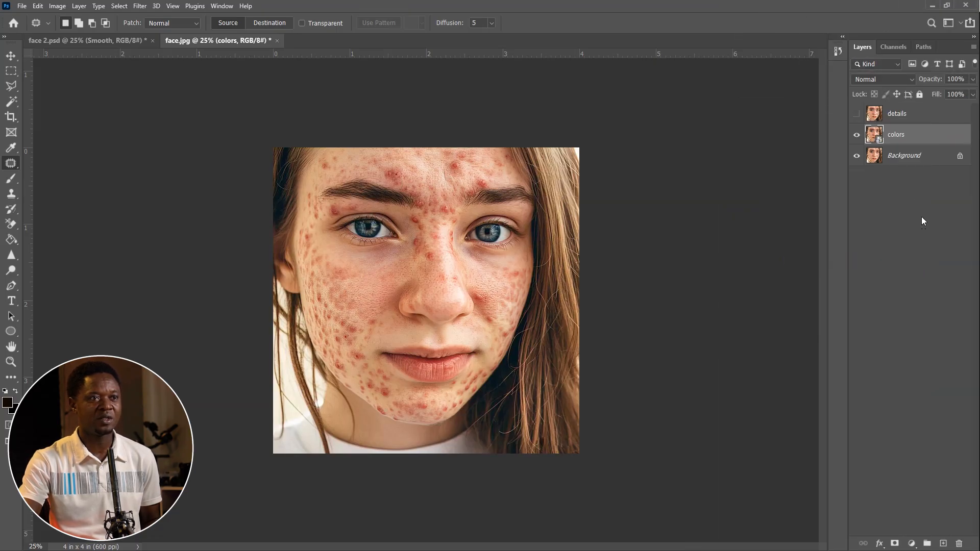
- Apply a Median noise filter with a radius of 143 pixels to the colors layer
left_click(144, 6)
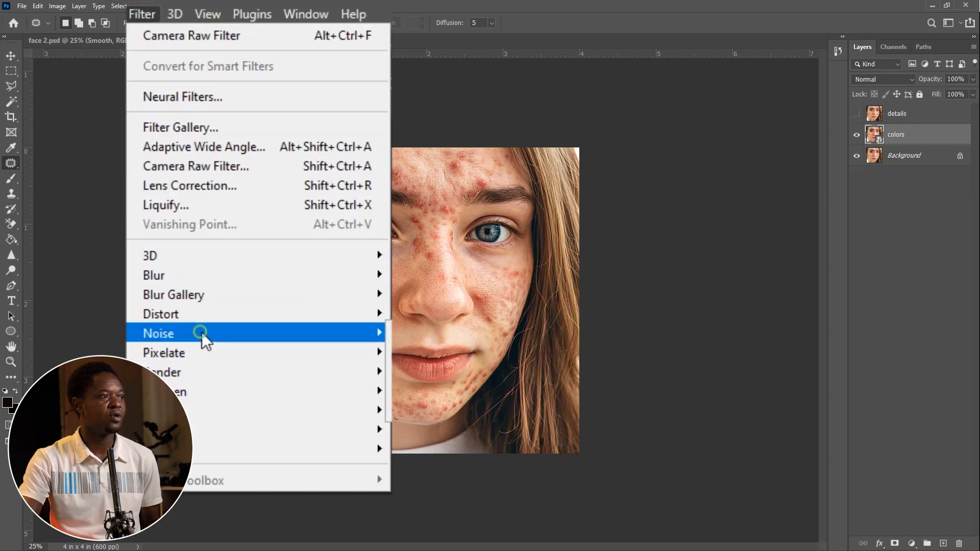
left_click(202, 332)
left_click(430, 390)
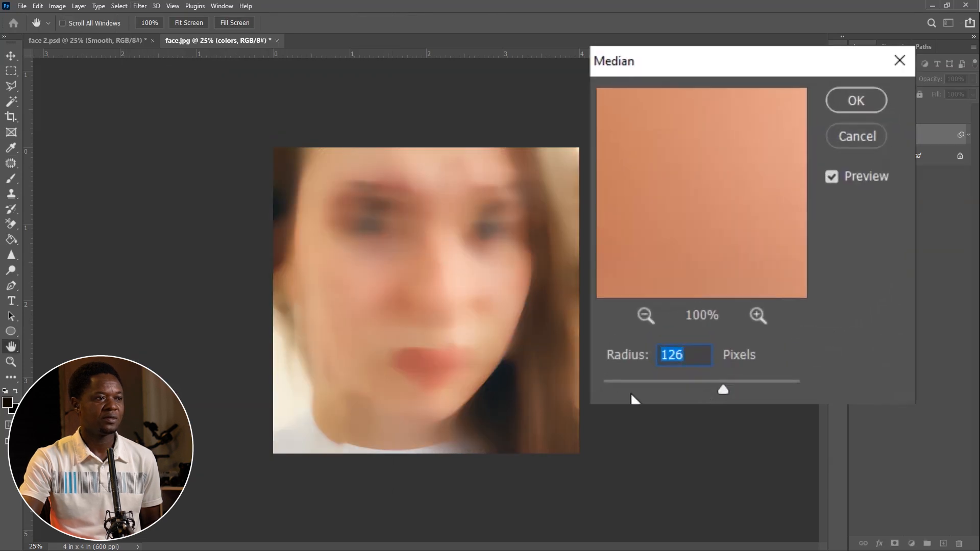
mouse_move(629, 393)
left_mouse_down()
mouse_move(620, 368)
mouse_move(624, 393)
mouse_move(641, 388)
left_mouse_up()
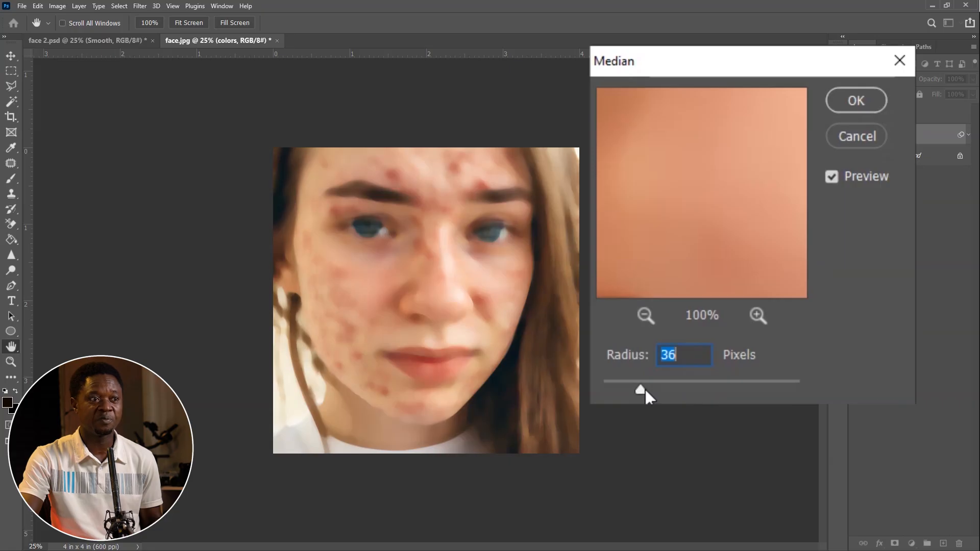
left_click_drag(642, 387, 691, 390)
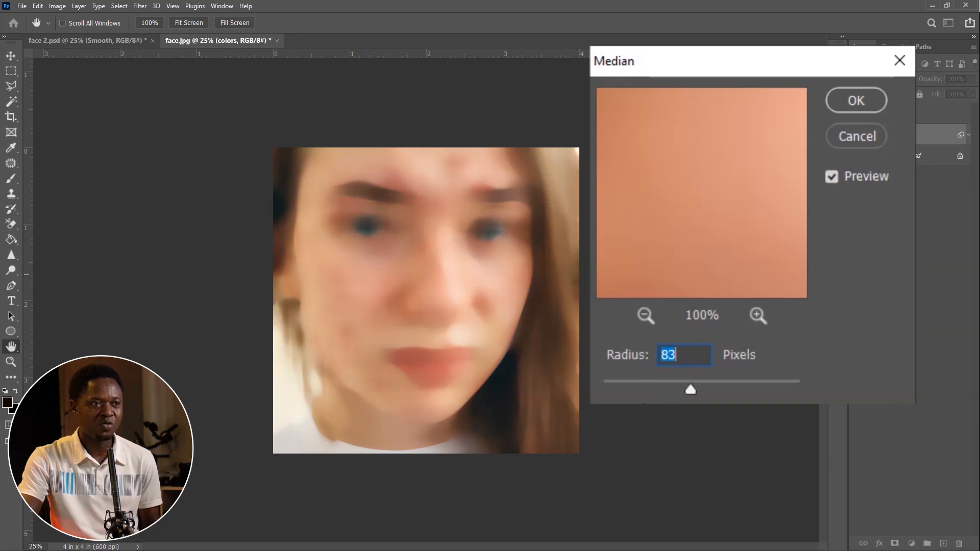
left_click_drag(693, 388, 703, 389)
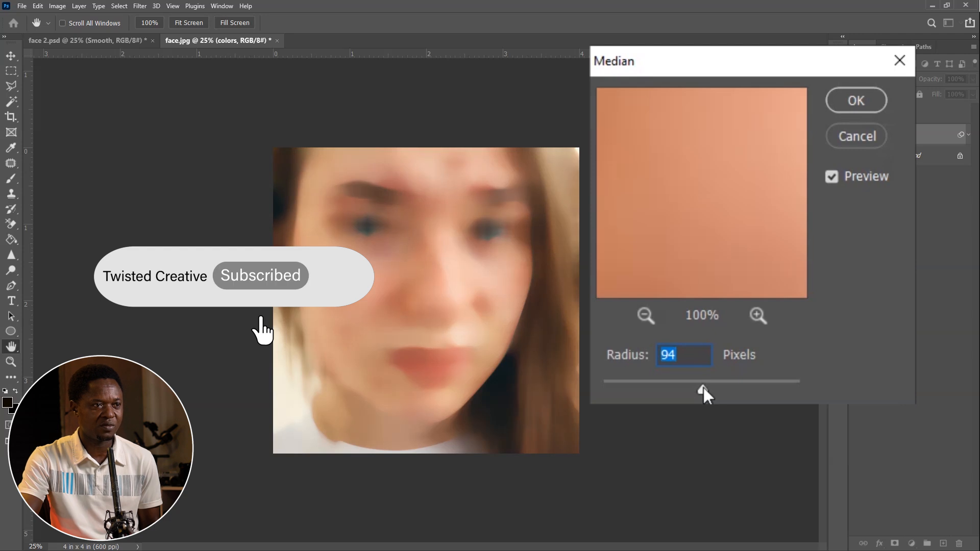
left_click_drag(703, 390, 717, 390)
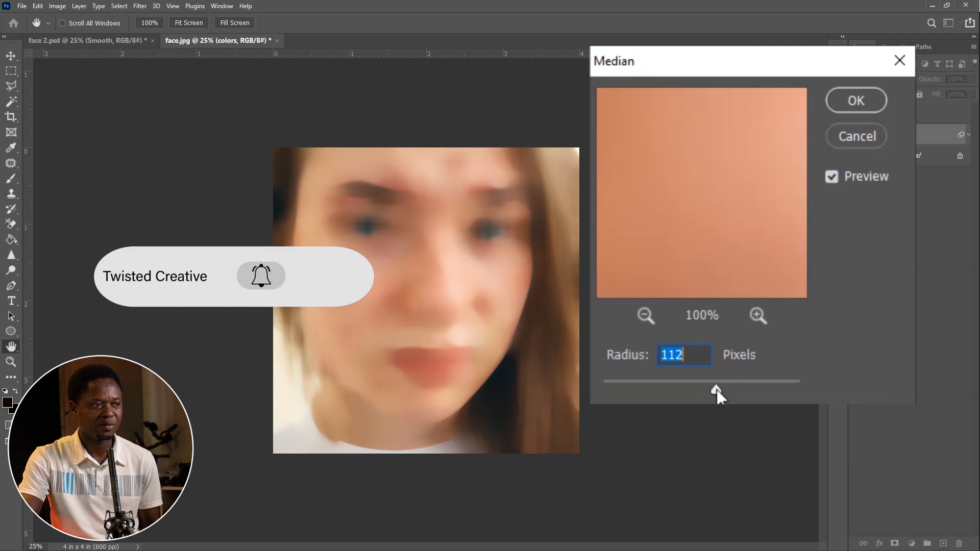
left_click_drag(717, 390, 729, 385)
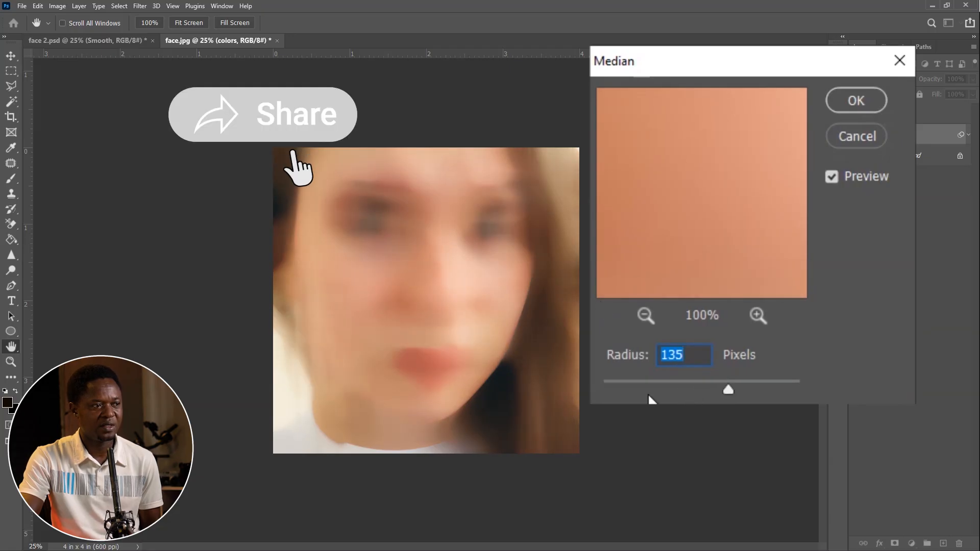
left_click(733, 390)
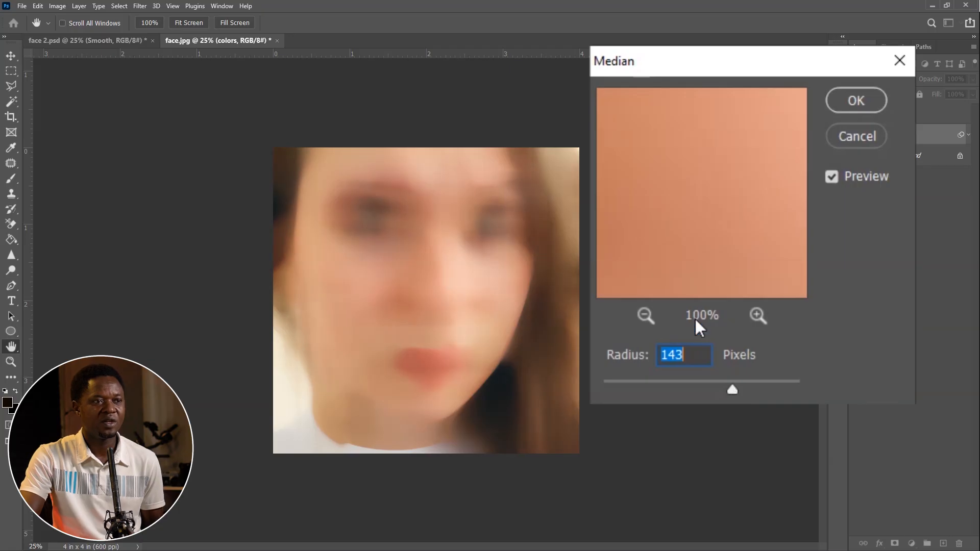
left_click(855, 103)
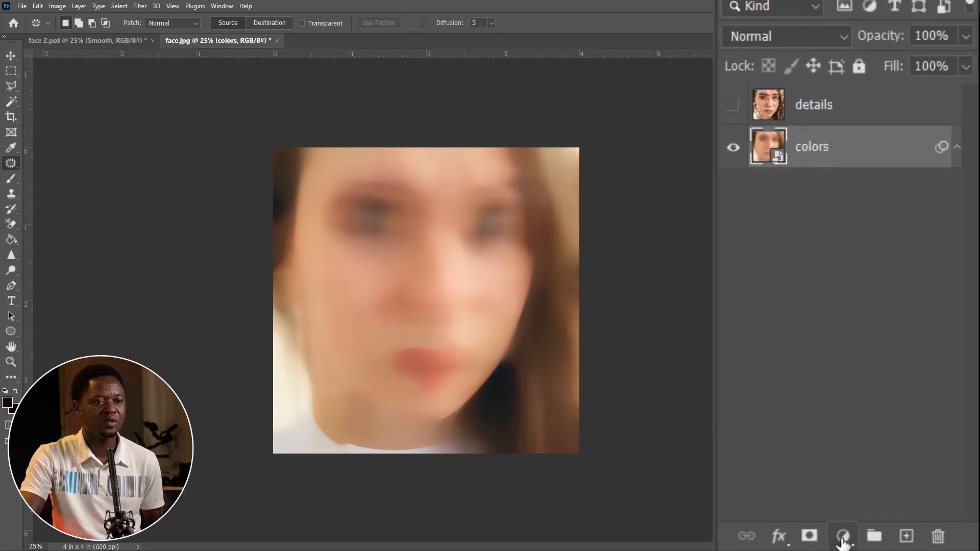
- Add a Solid Color fill layer above the colors layer with hue 0° and saturation 0%
left_click(843, 537)
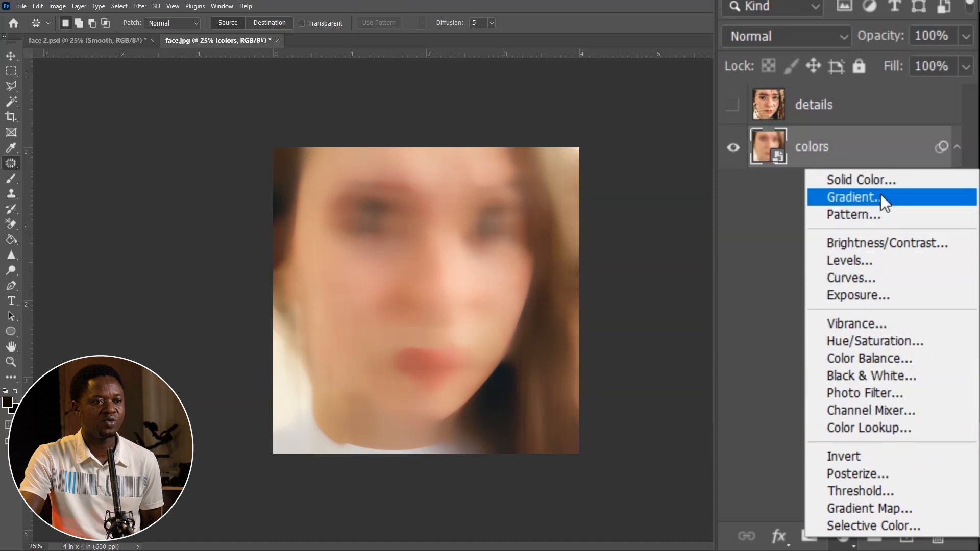
left_click(875, 181)
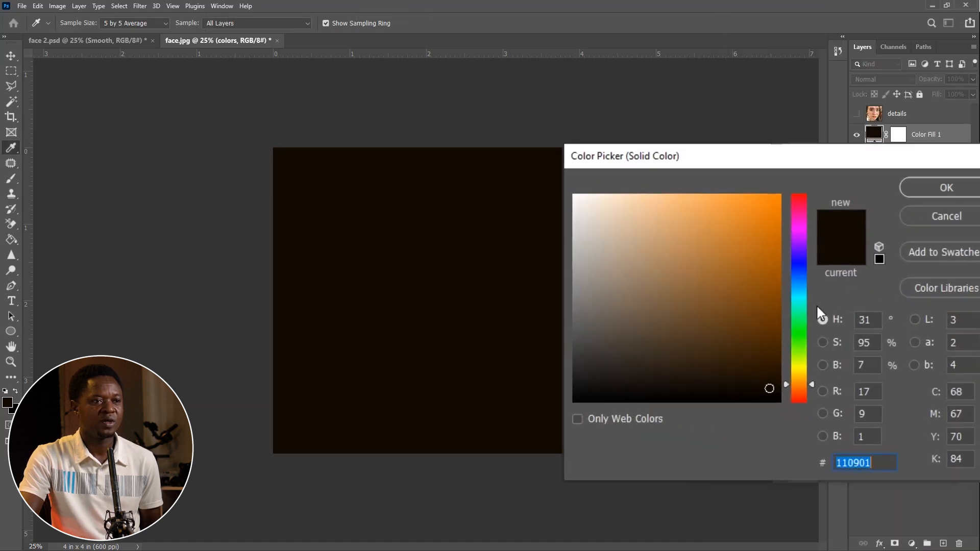
left_click(869, 320)
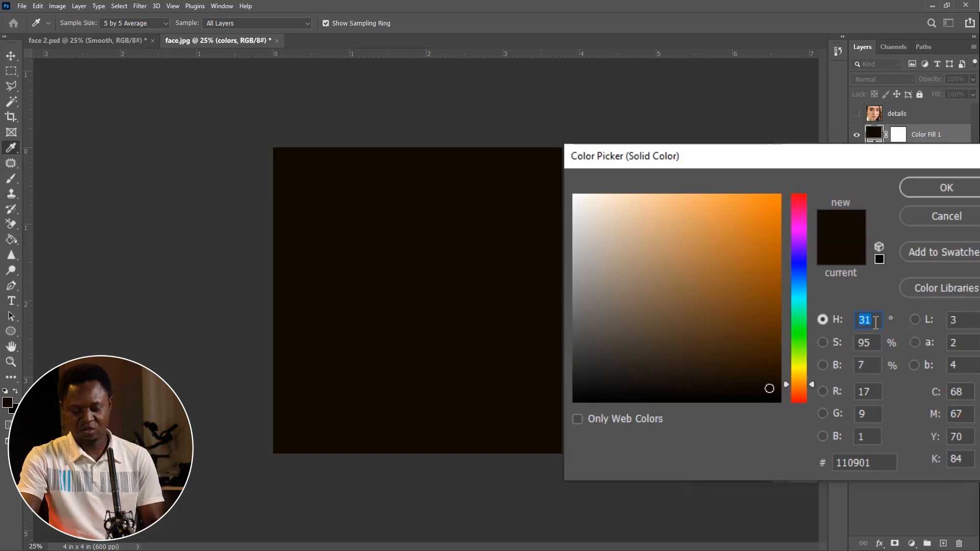
type("0")
left_click(869, 342)
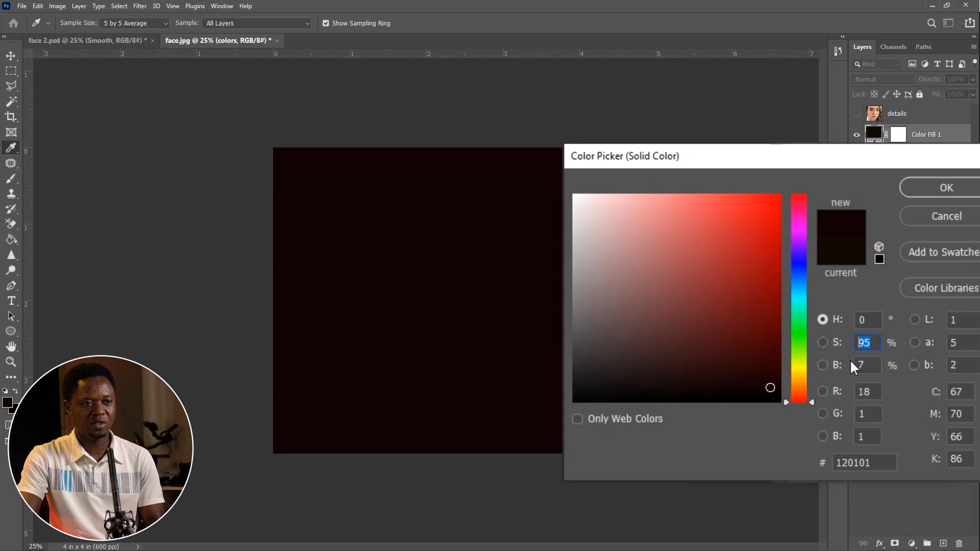
type("0")
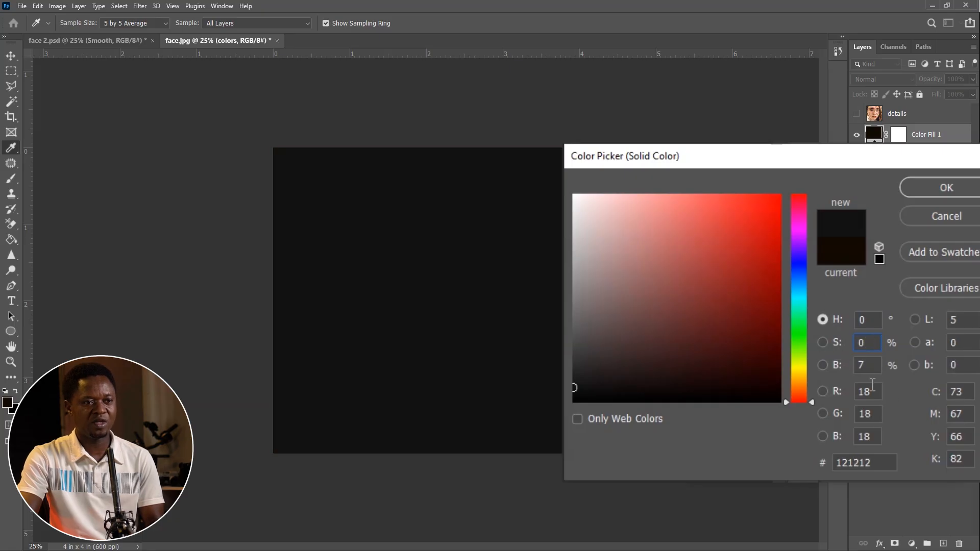
- Set the fill colour's red, green and blue values to 0
double_click(876, 392)
type("0")
double_click(876, 413)
type("0")
key("Tab")
type("0")
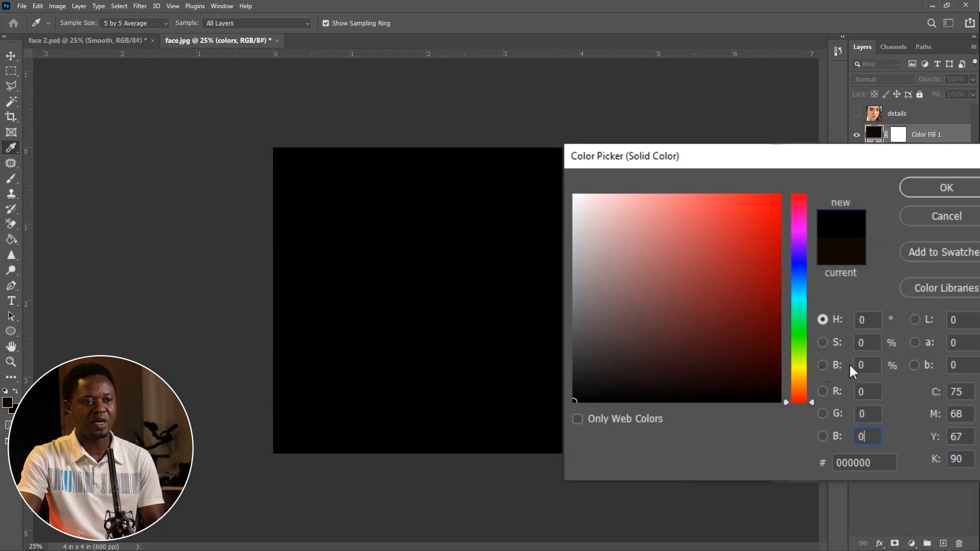
- Set the fill colour's brightness to 50% and accept the neutral gray
double_click(872, 365)
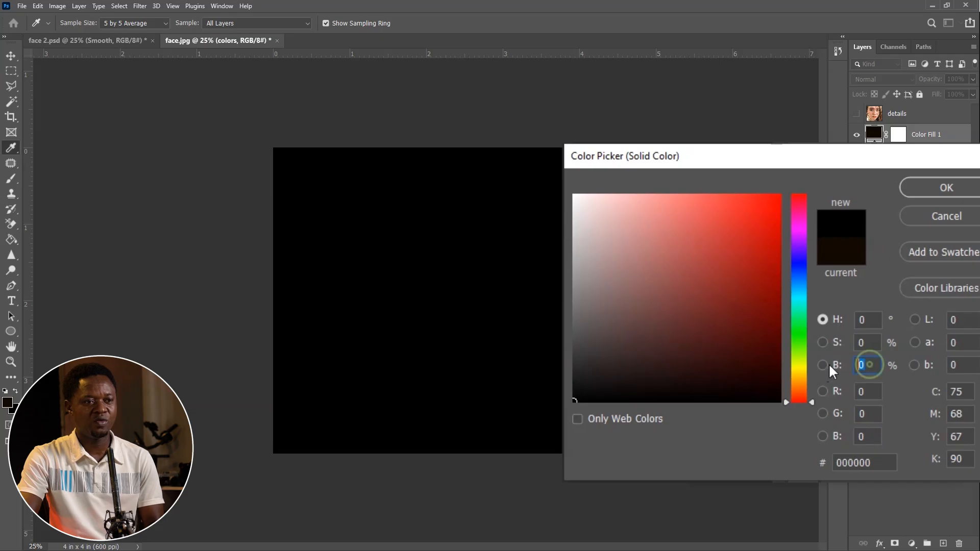
type("5")
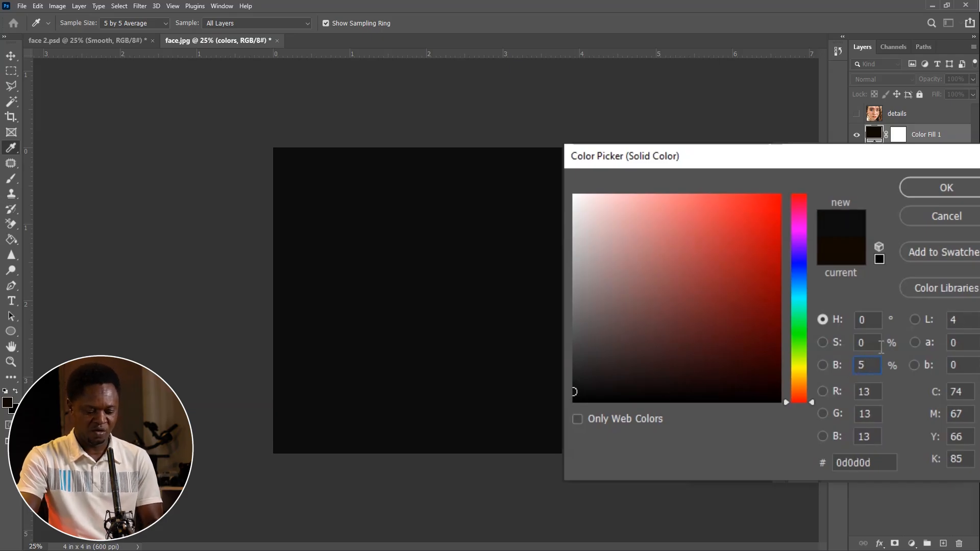
type("0")
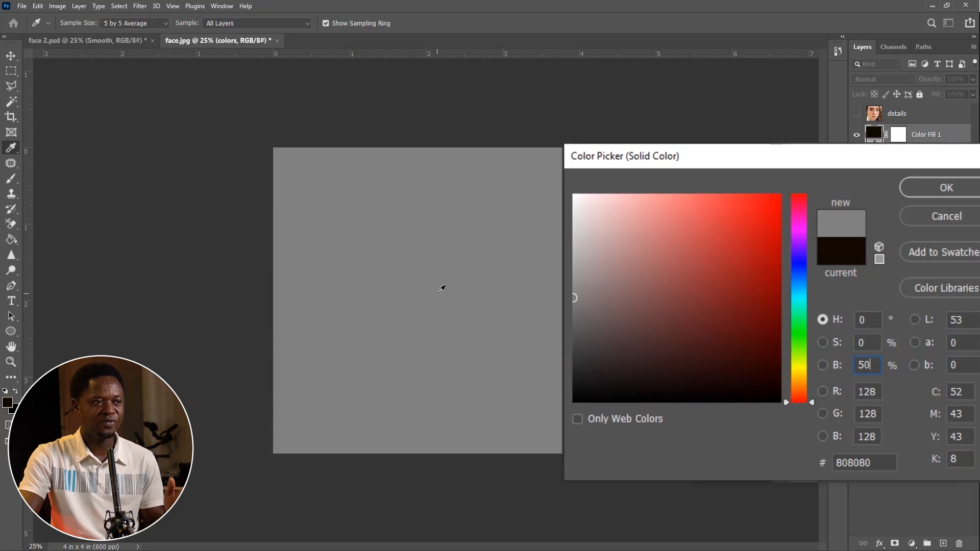
left_click(947, 184)
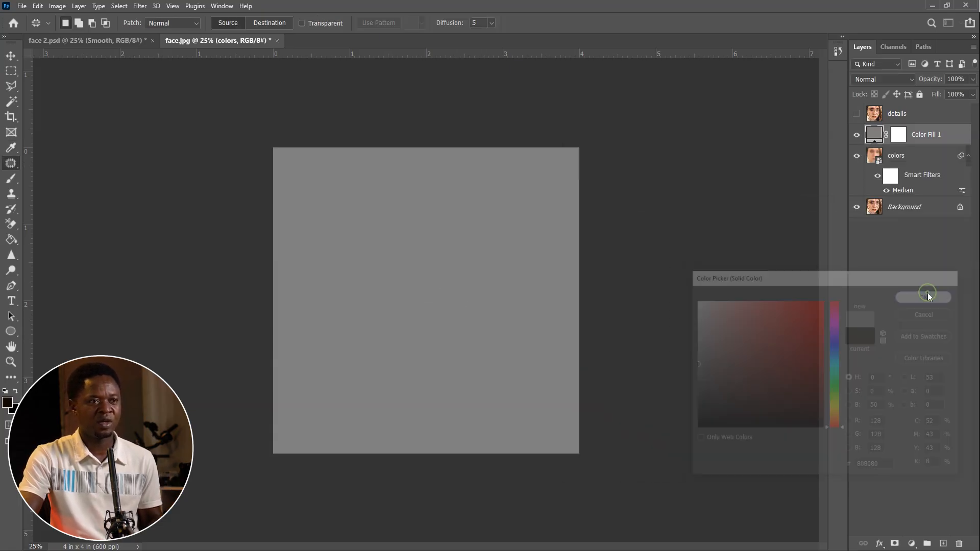
- Convert the gray fill layer to a smart object and apply the Add Noise filter with an amount of 6%
right_click(949, 134)
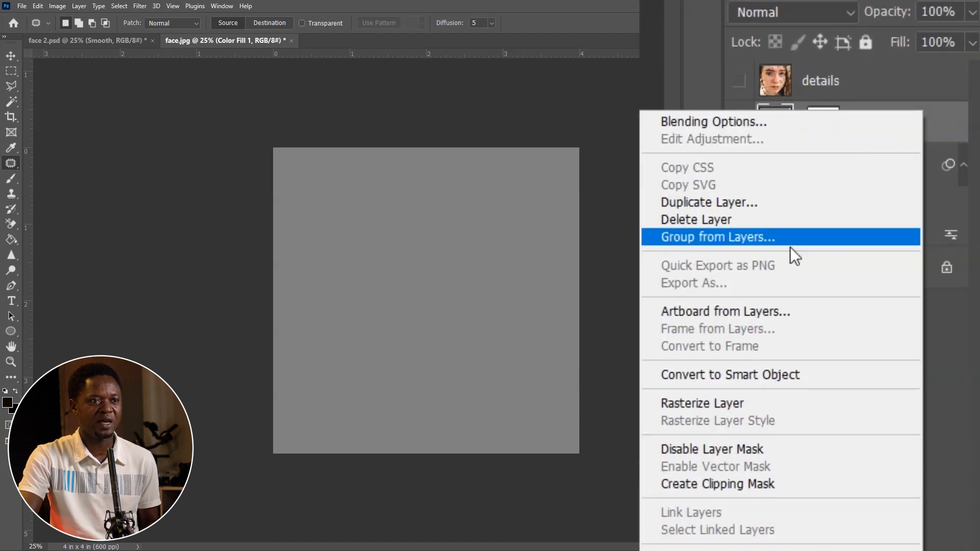
left_click(778, 374)
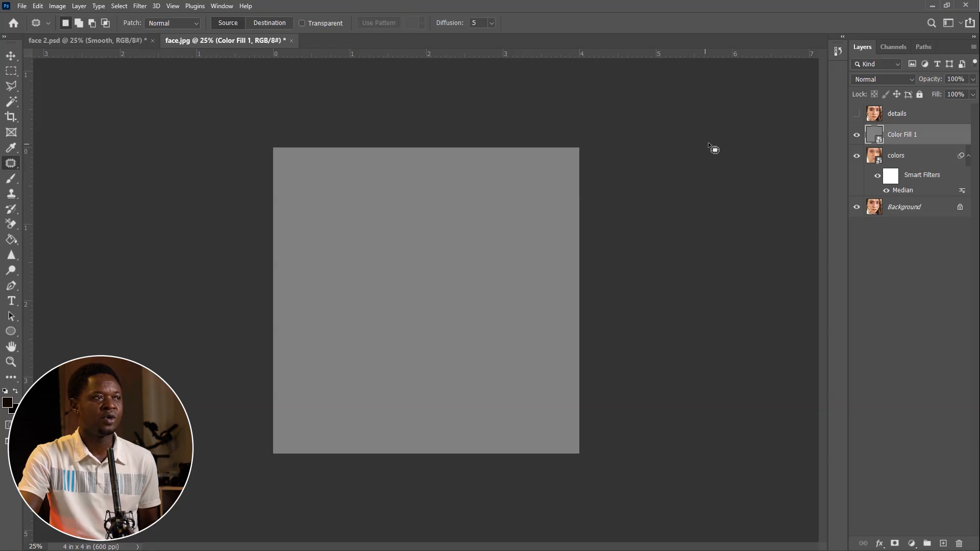
left_click(136, 7)
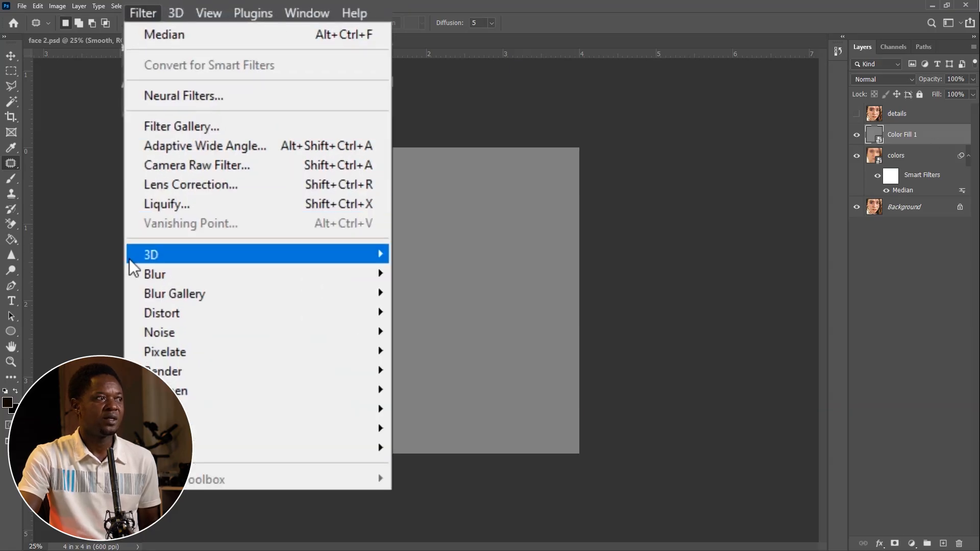
mouse_move(175, 330)
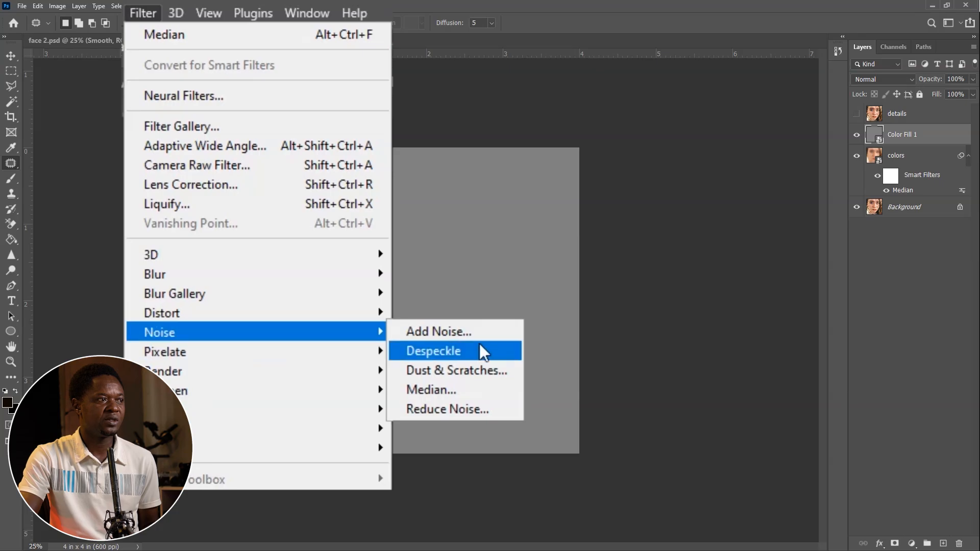
left_click(462, 332)
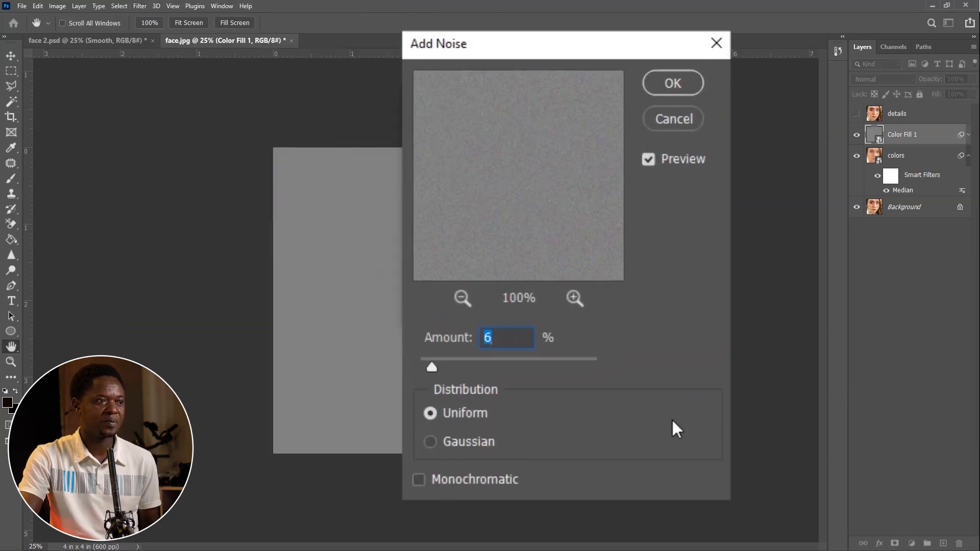
mouse_move(430, 366)
left_mouse_down()
mouse_move(421, 369)
mouse_move(442, 367)
left_mouse_up()
left_click(526, 338)
type("6")
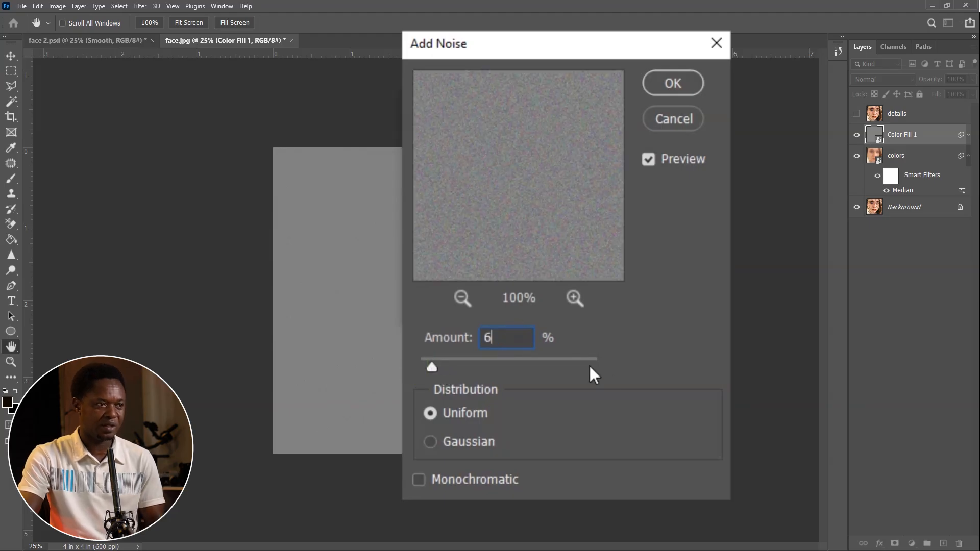
left_click(671, 84)
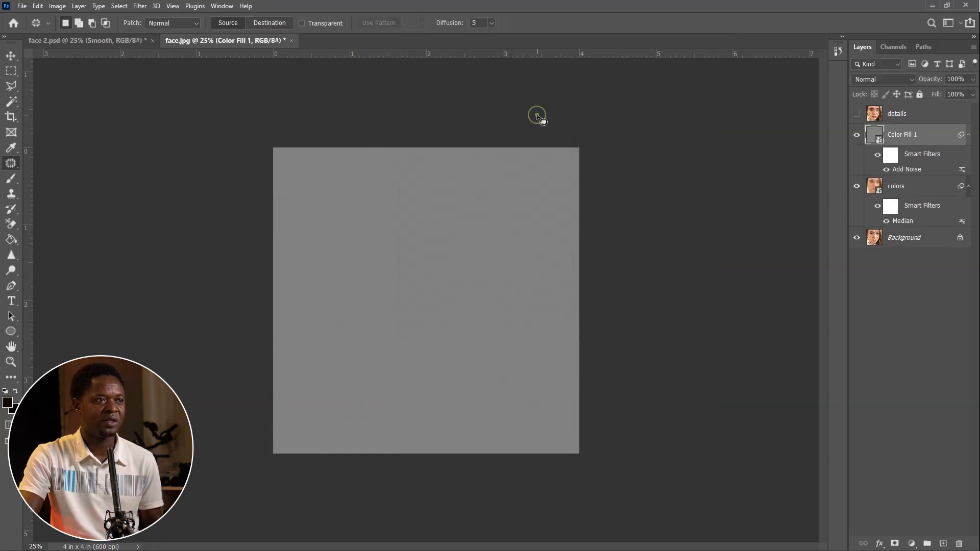
- Set the blend mode of the noisy gray fill layer to Overlay
left_click(884, 79)
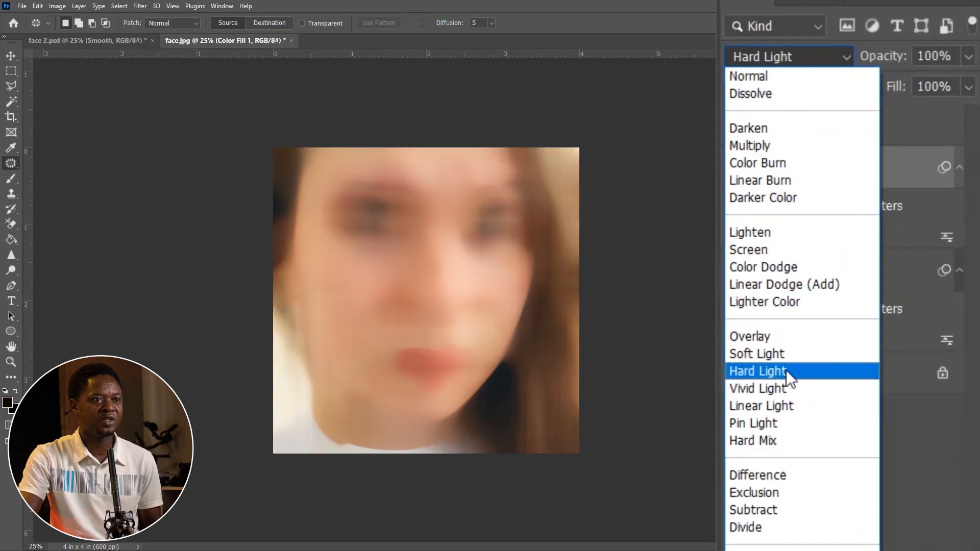
left_click(779, 338)
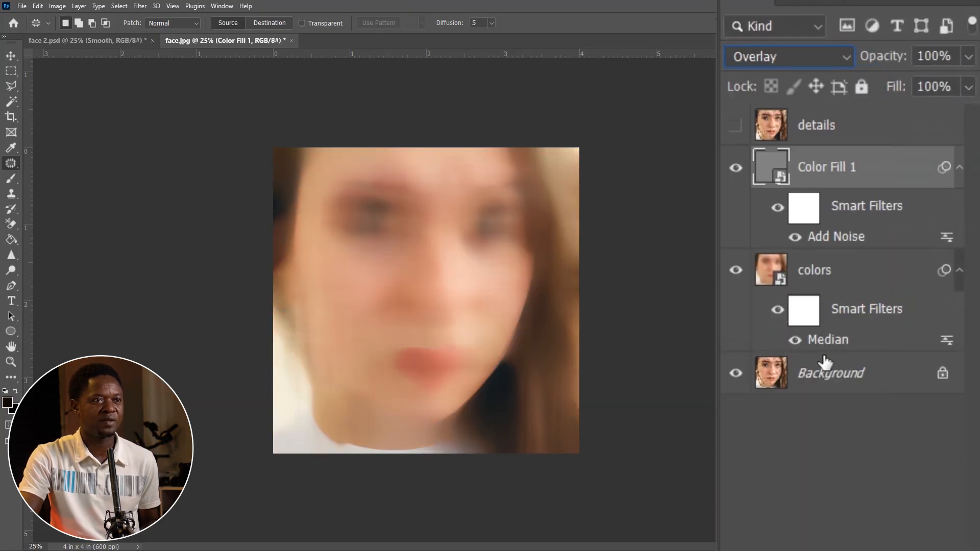
- Make the details layer visible and convert it to a smart object
left_click(812, 132)
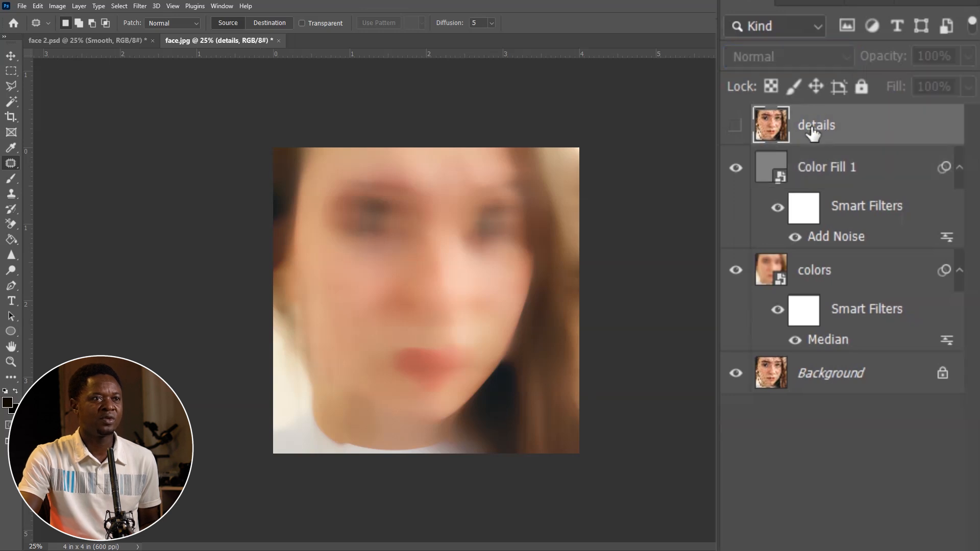
left_click(735, 125)
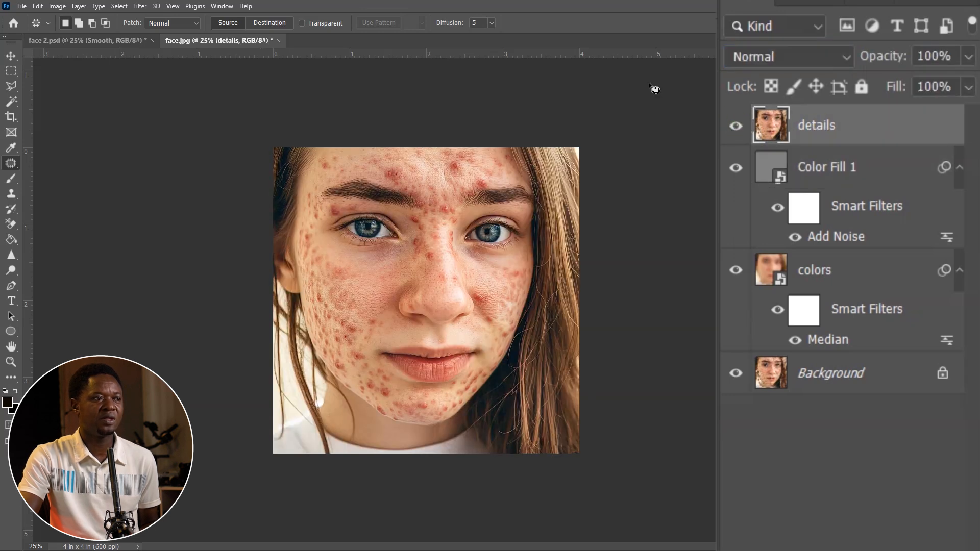
right_click(871, 125)
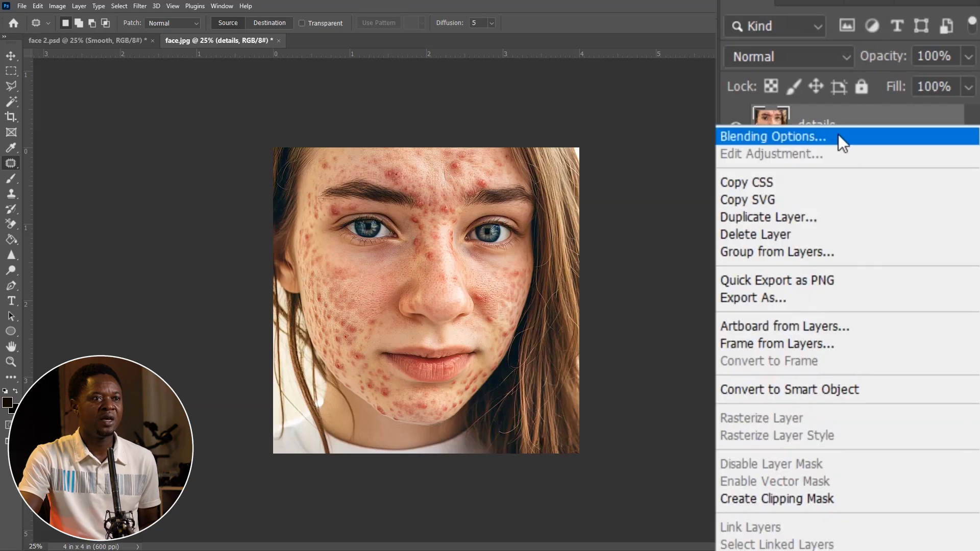
left_click(803, 388)
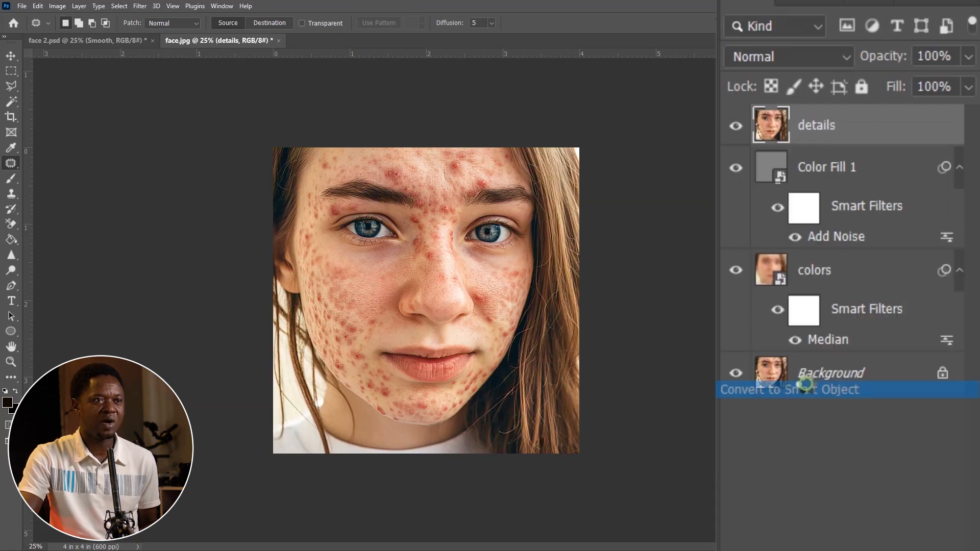
- Set the details layer's blend mode to Vivid Light and invert the layer
left_click(878, 79)
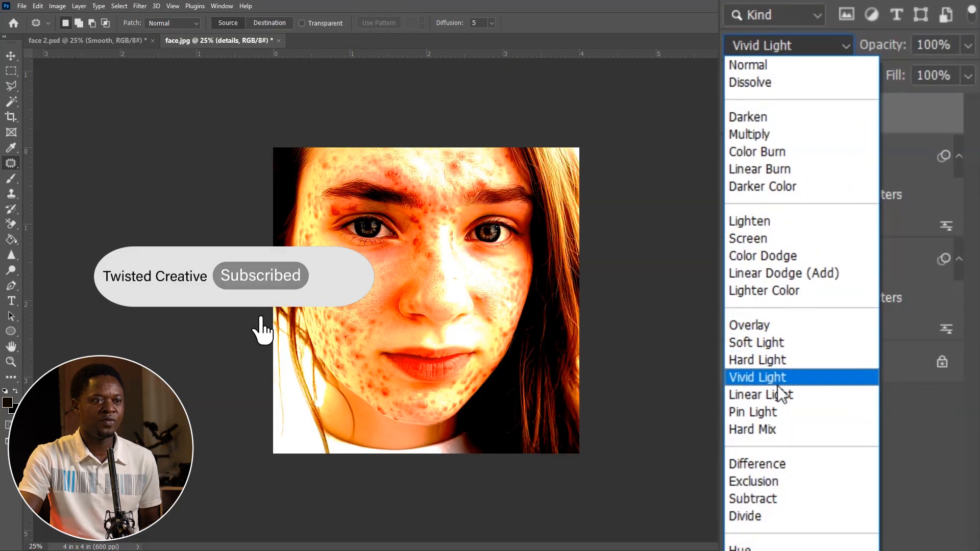
left_click(779, 382)
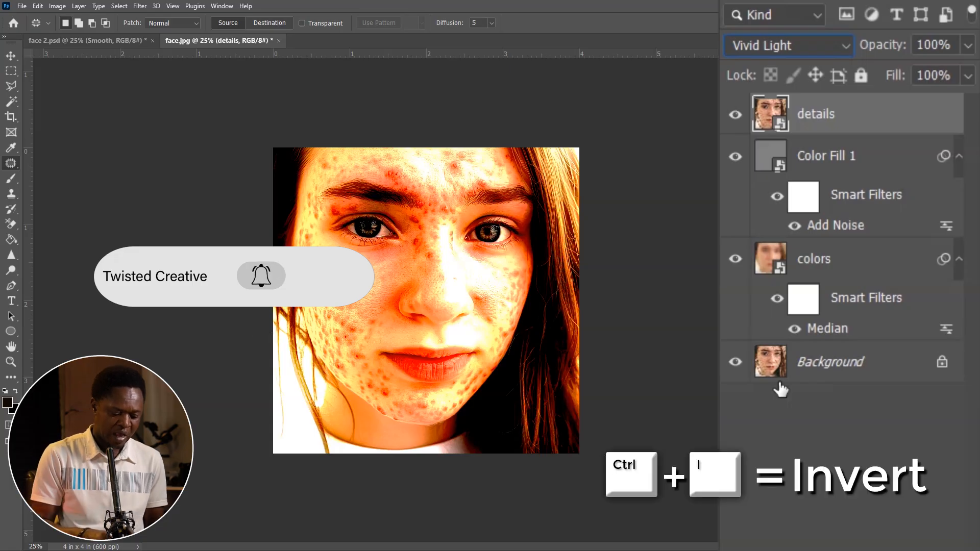
key("ctrl+i")
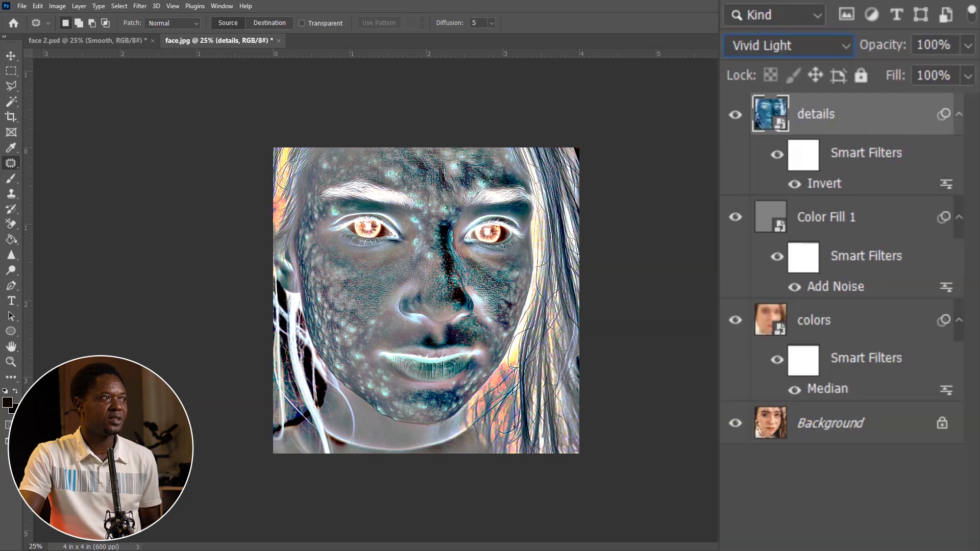
- Apply a High Pass filter to the details layer with a radius of 1.5 pixels
left_click(140, 6)
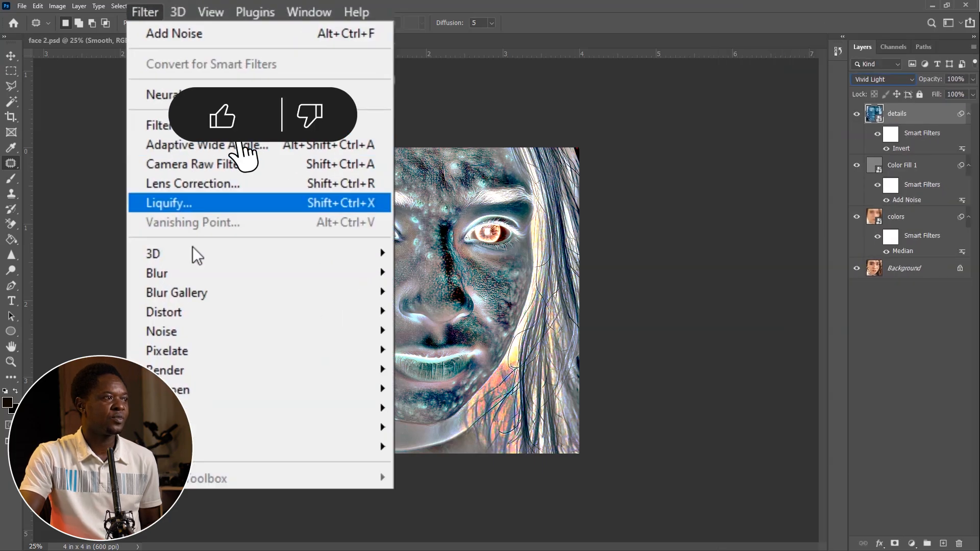
mouse_move(169, 223)
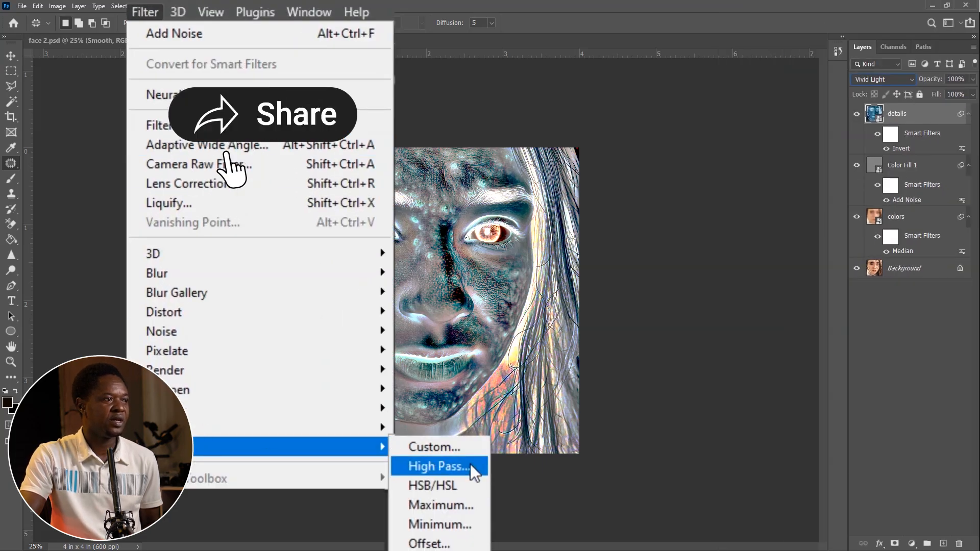
left_click(296, 233)
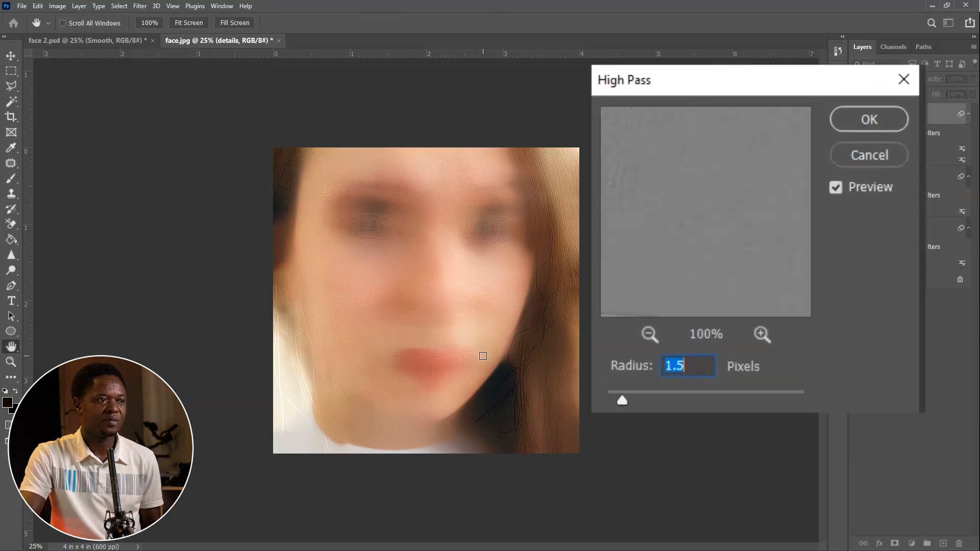
left_click_drag(623, 399, 607, 400)
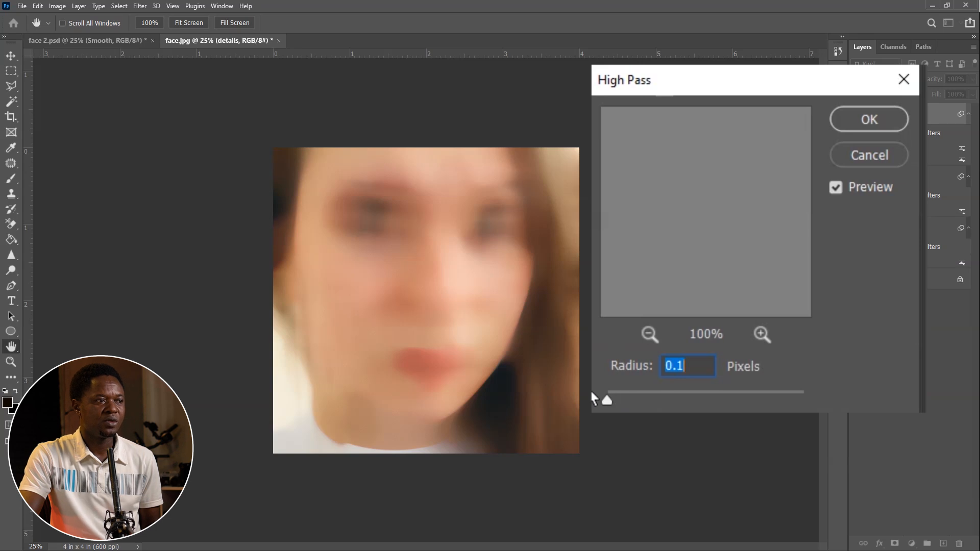
left_click_drag(608, 401, 622, 401)
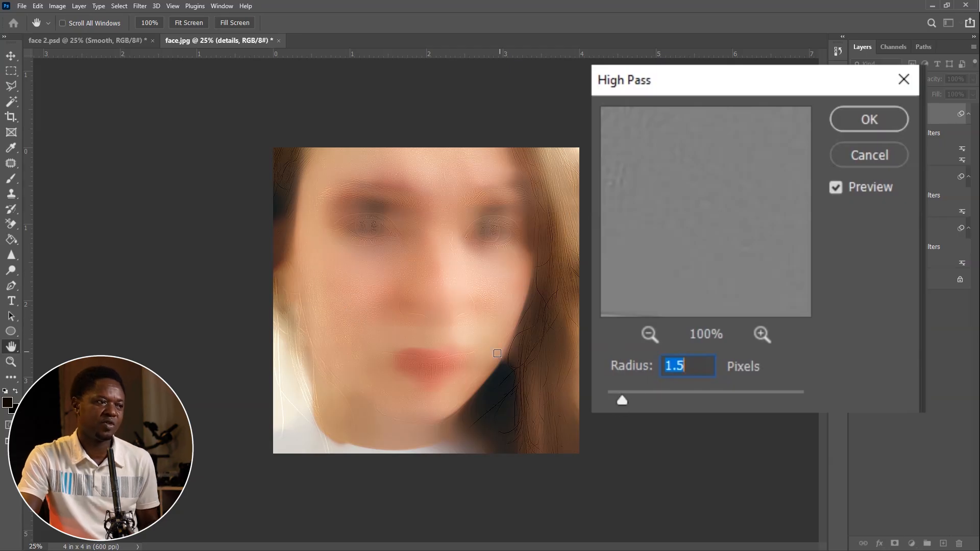
mouse_move(622, 400)
left_mouse_down()
mouse_move(684, 390)
mouse_move(680, 404)
mouse_move(607, 402)
mouse_move(624, 398)
left_mouse_up()
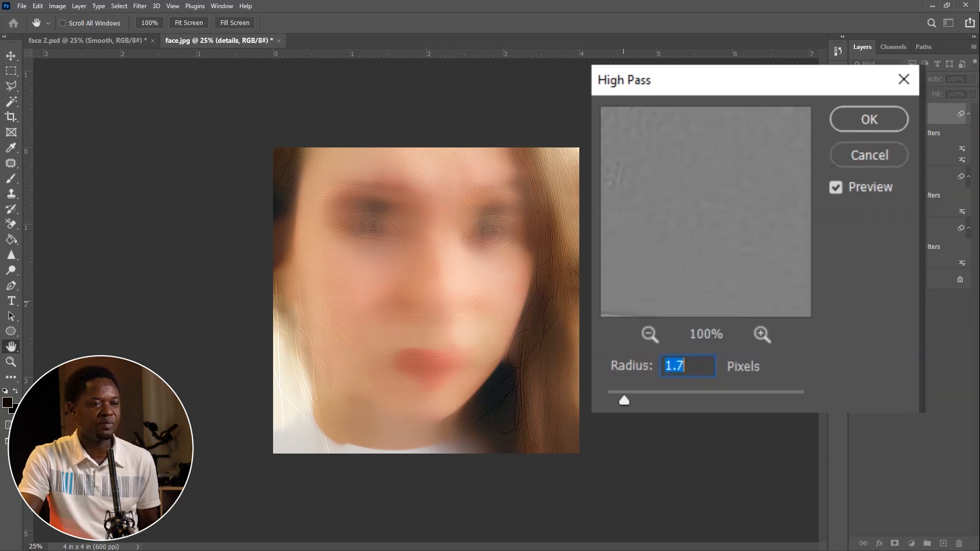
left_click_drag(623, 403, 622, 400)
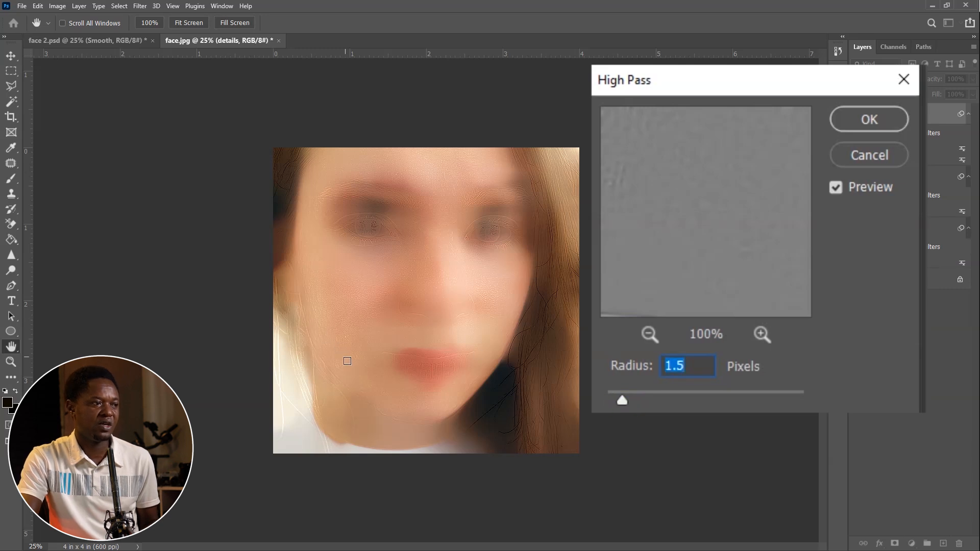
left_click(868, 119)
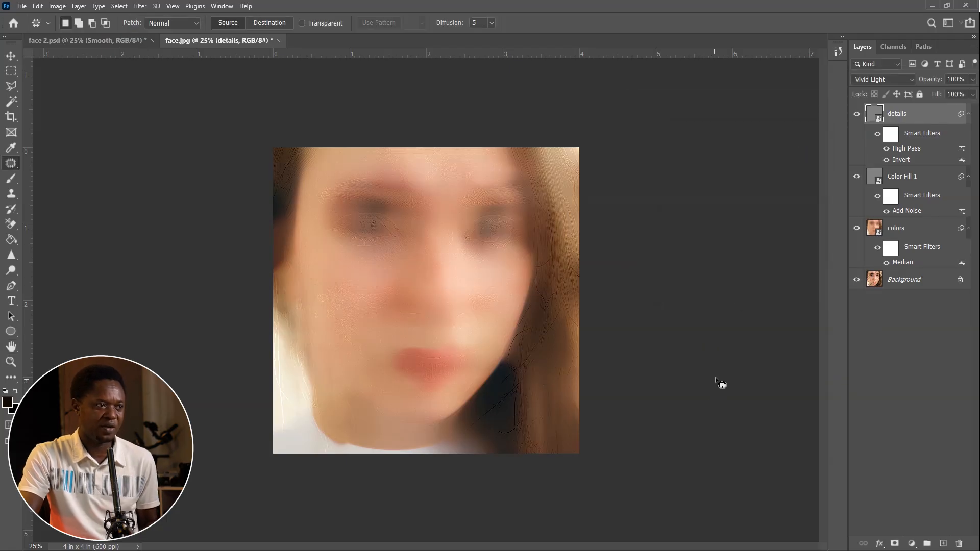
- Rename the gray fill layer between details and colors as noise
double_click(901, 176)
type("noise")
key("Return")
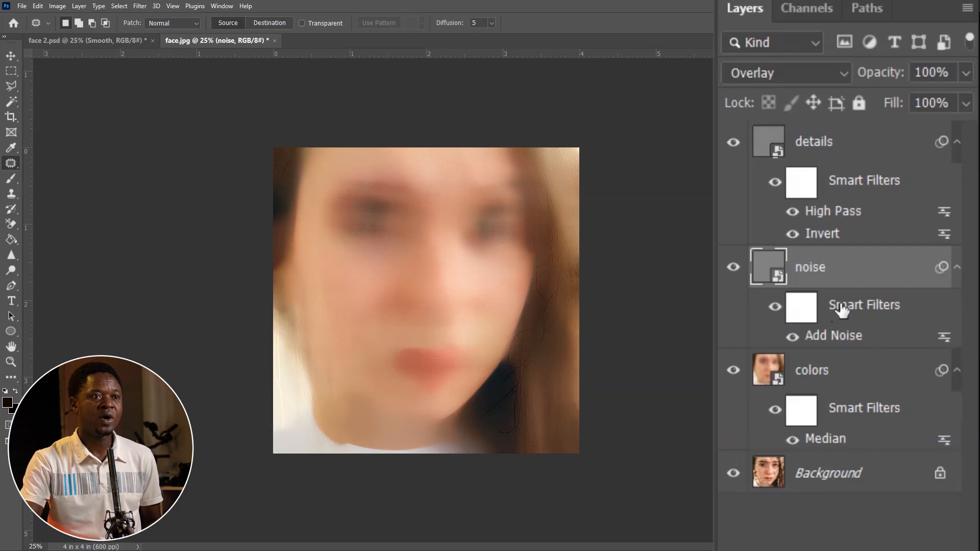
- Group the details, noise and colors layers and add a layer mask to the group
left_click(824, 146)
left_click(824, 274, "shift")
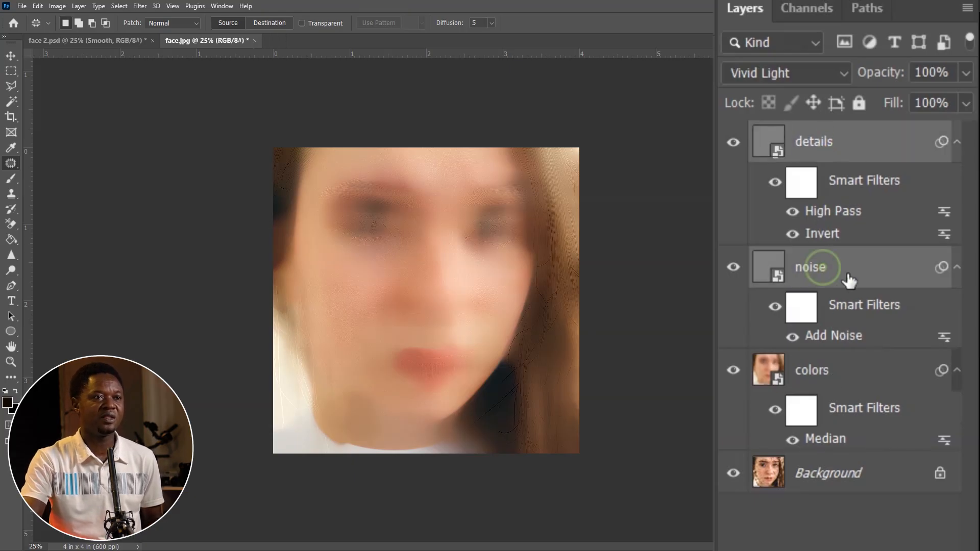
left_click(824, 377, "shift")
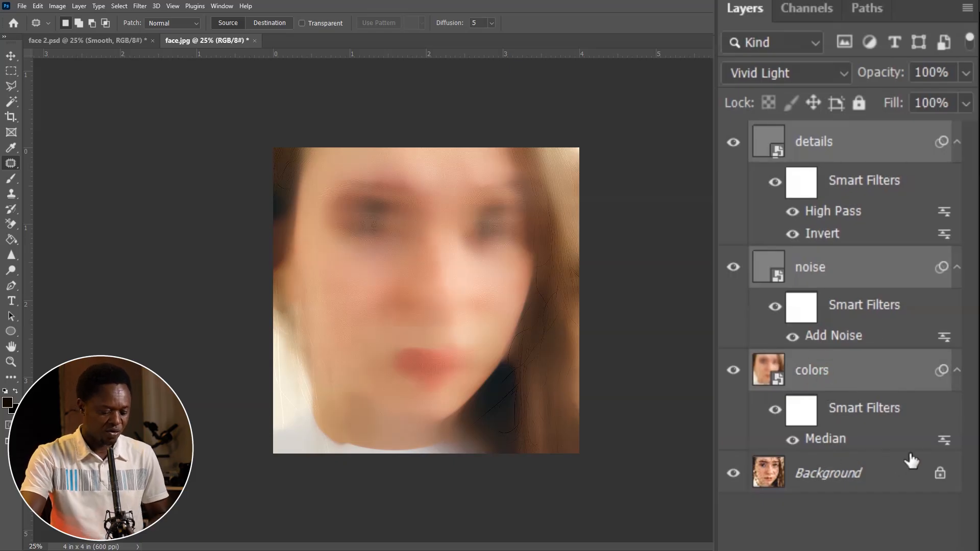
key("ctrl+g")
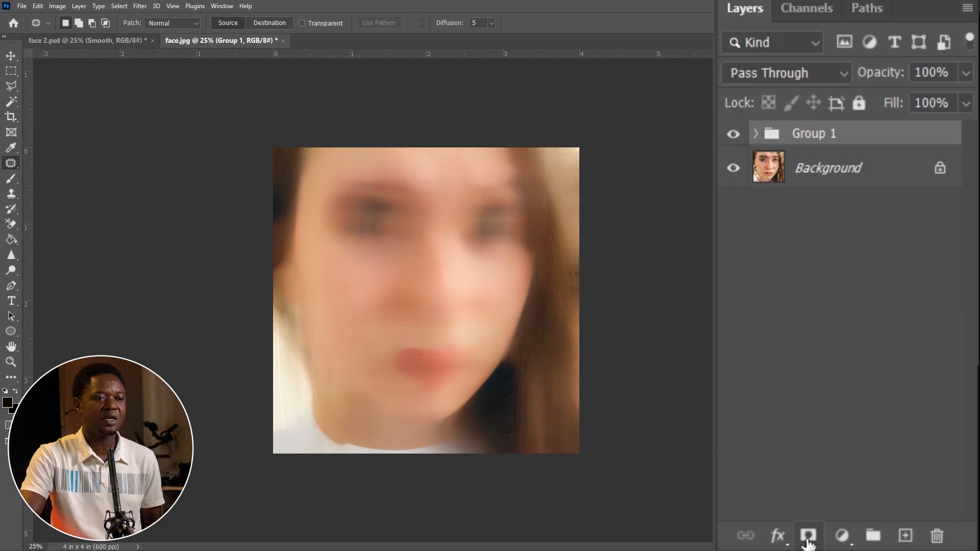
left_click(808, 539)
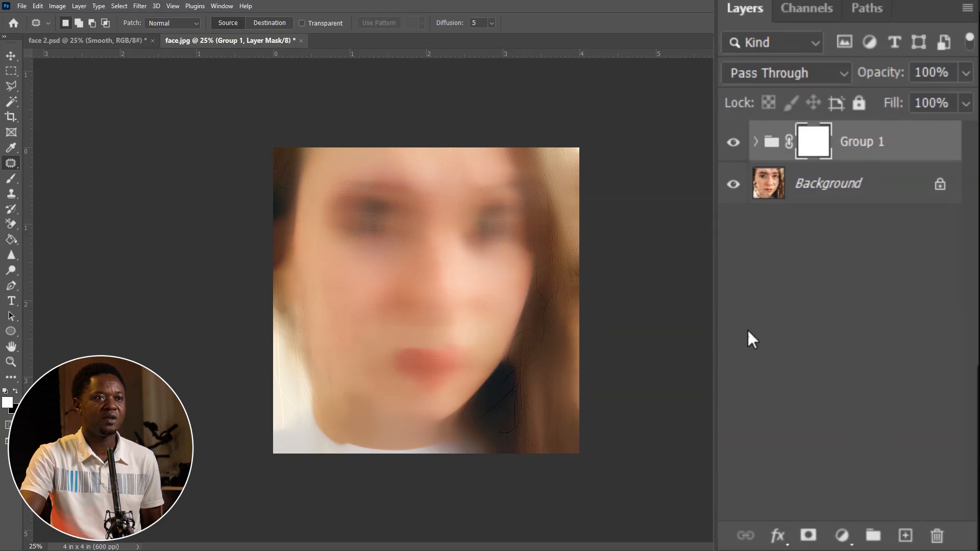
- Split the group's Blend If sliders for the underlying layer to 0 / 58 for shadows and 203 / 255 for highlights
double_click(917, 145)
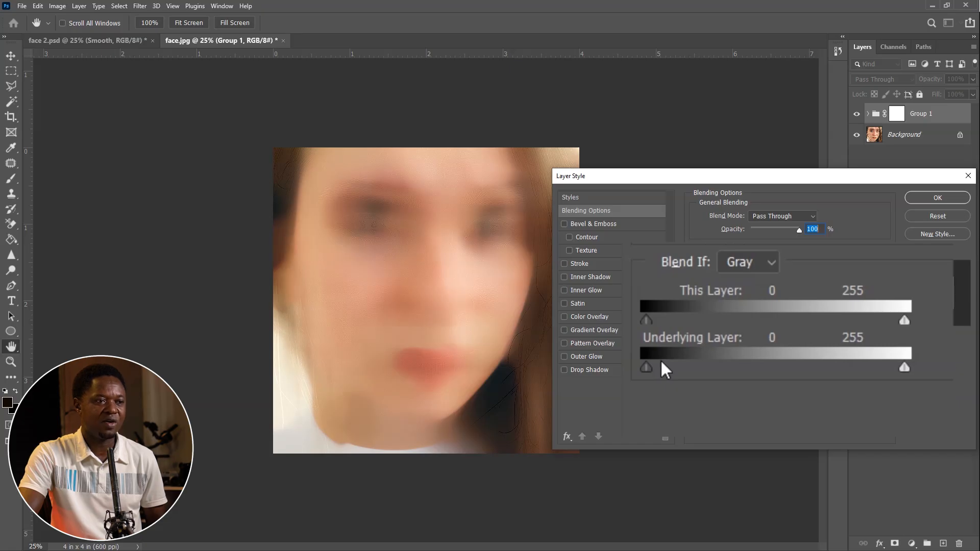
left_click_drag(647, 367, 659, 367)
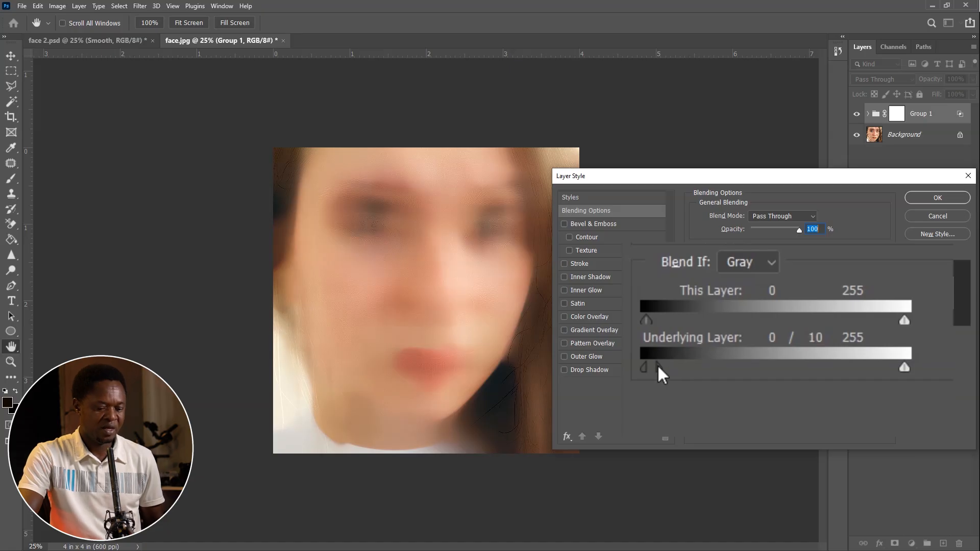
left_click_drag(660, 368, 707, 364)
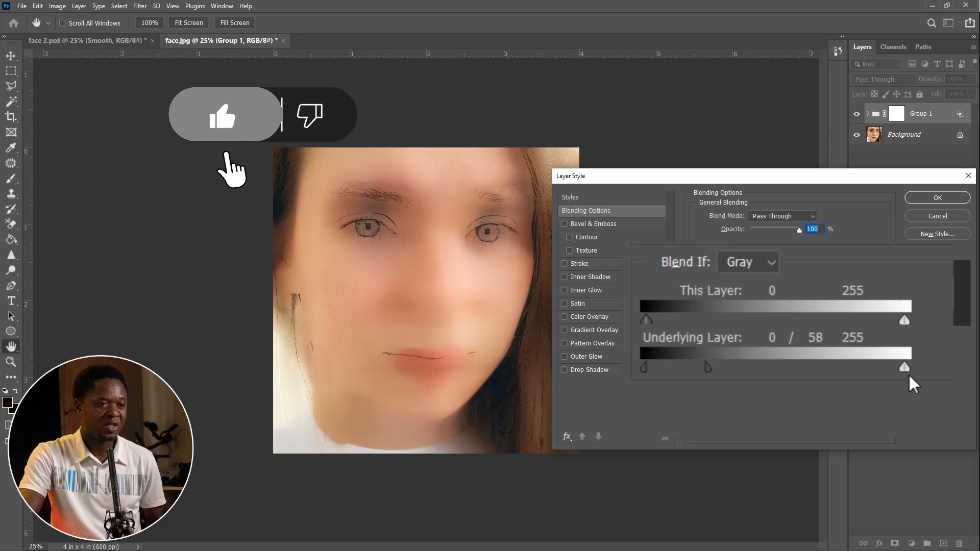
key("alt")
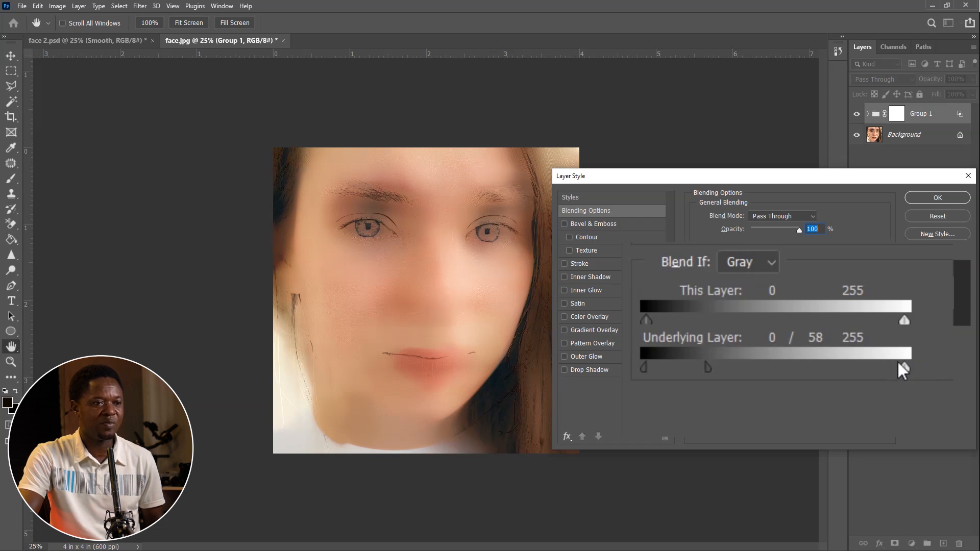
left_click_drag(898, 363, 897, 362)
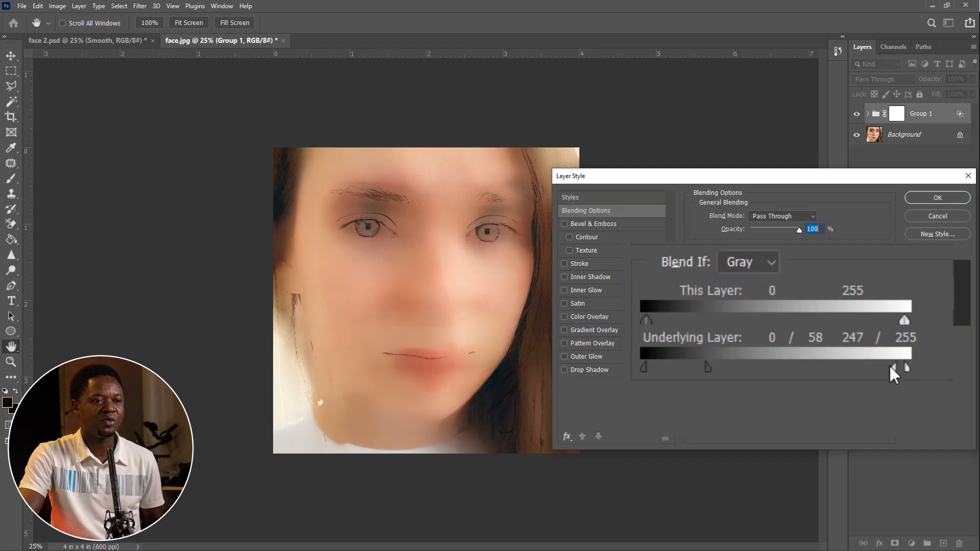
left_click_drag(890, 367, 852, 374)
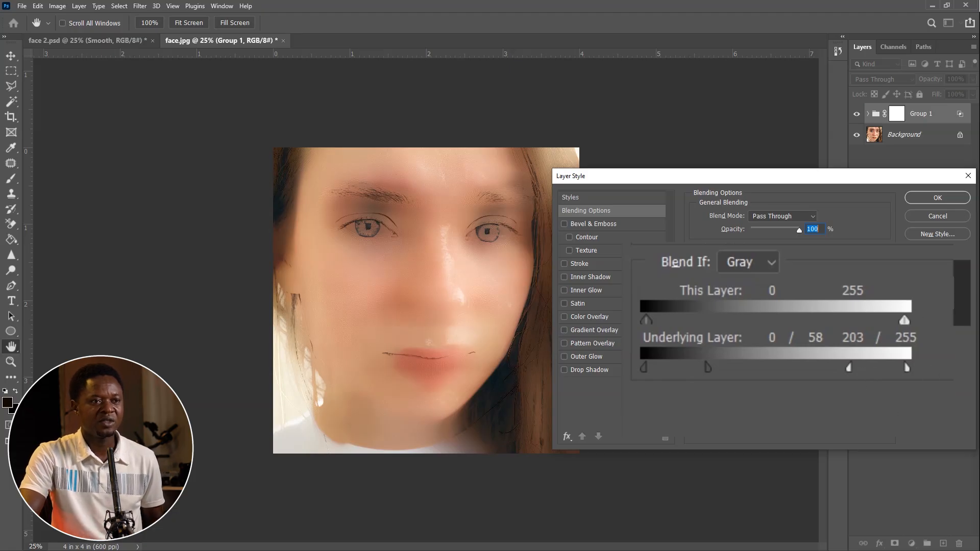
left_click(939, 197)
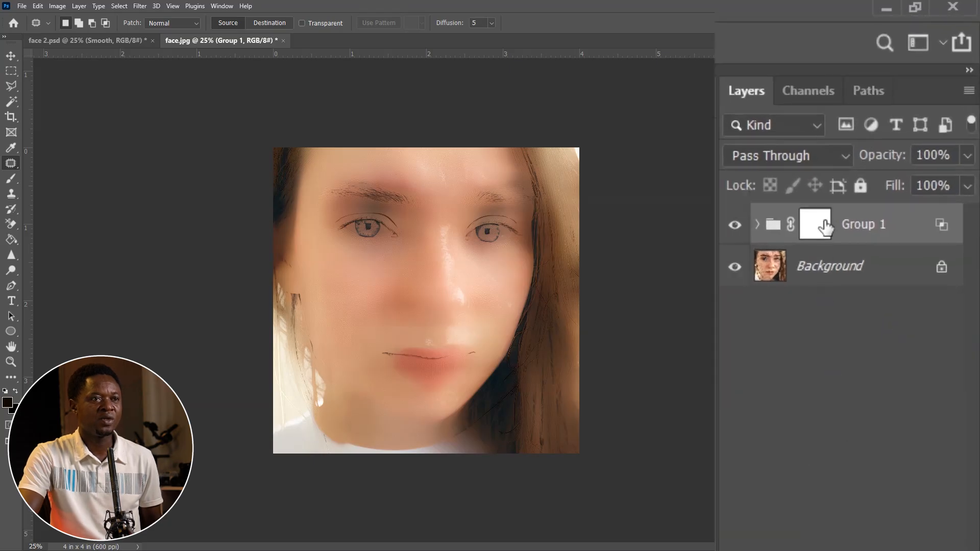
- Invert the group's layer mask to black and set the Brush tool's flow to 25%
left_click(867, 162)
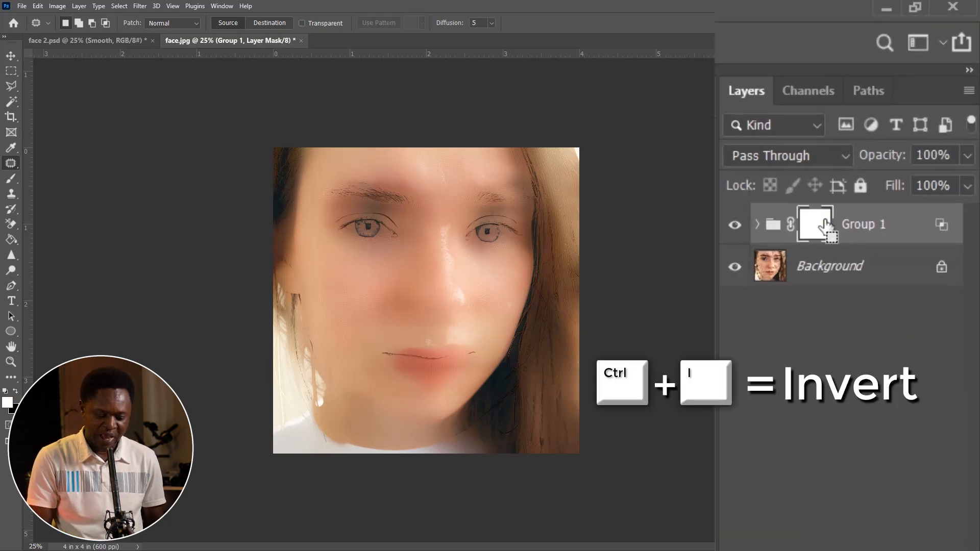
key("ctrl+i")
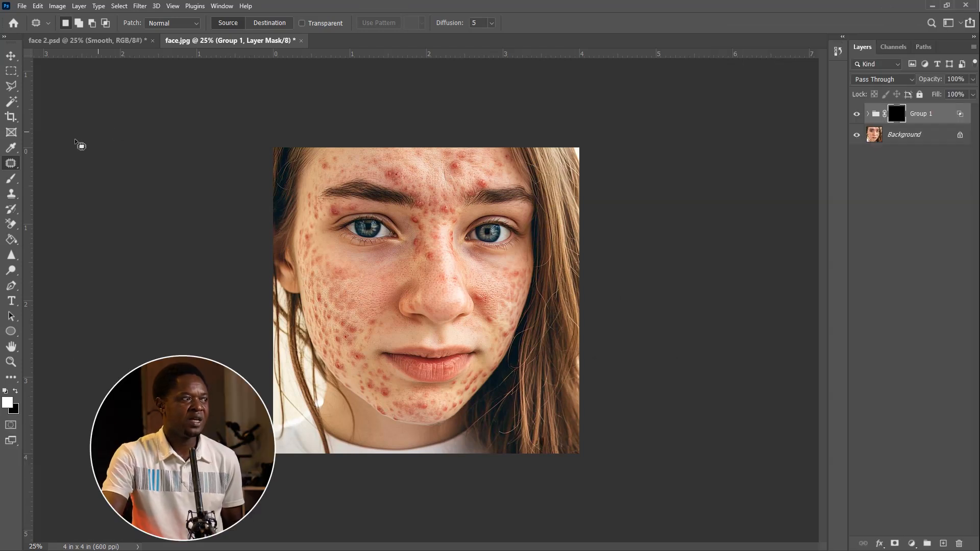
left_click(6, 181)
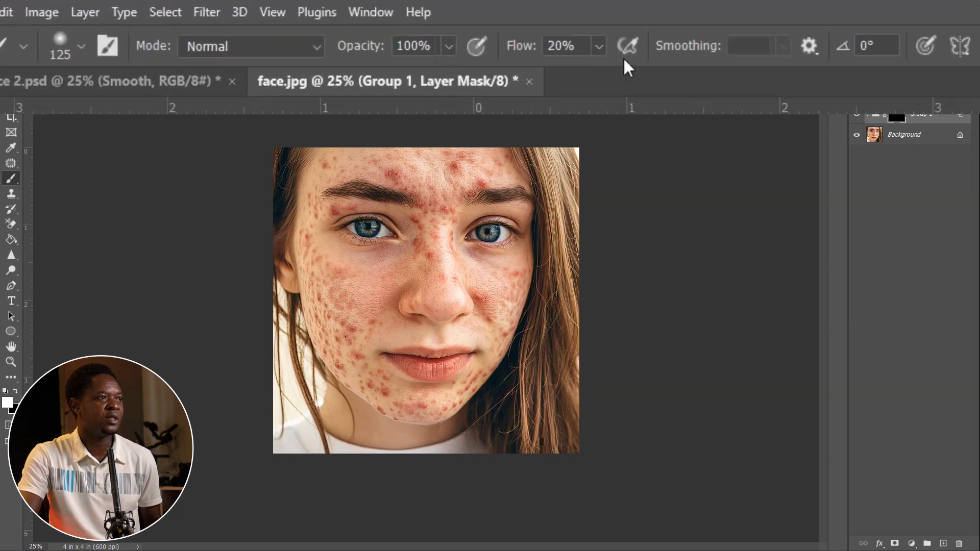
left_click(600, 45)
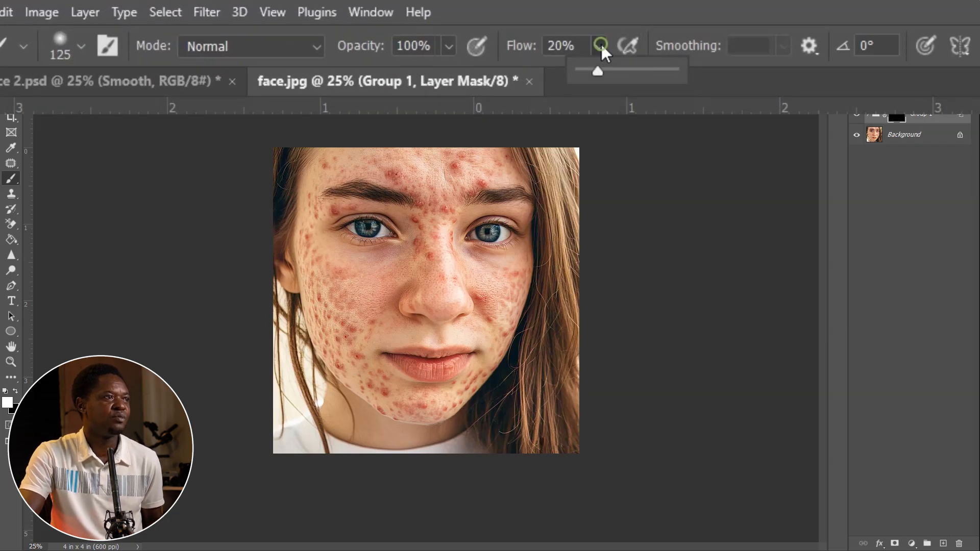
left_click_drag(600, 69, 605, 69)
double_click(549, 46)
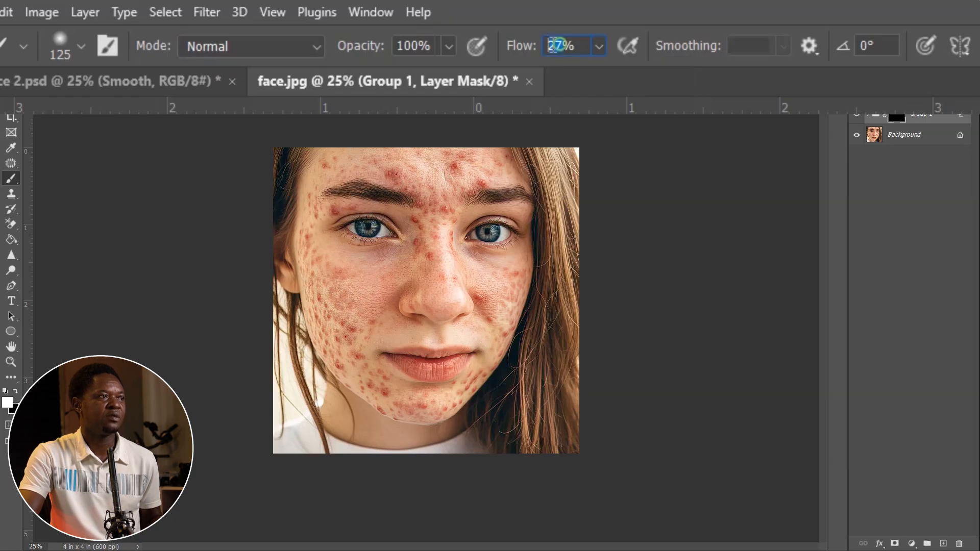
type("25")
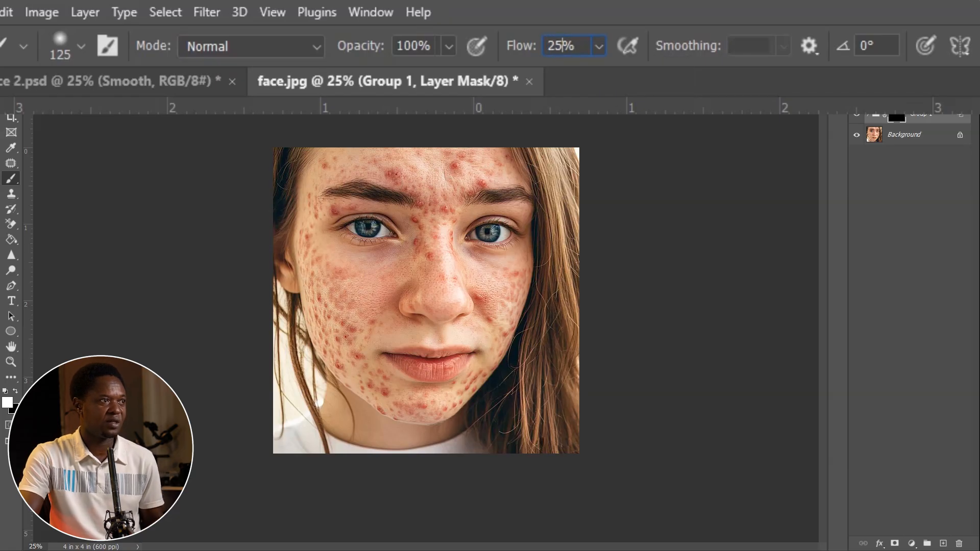
- Paint white on the group's mask over the skin beneath the eye and beside the nose on the image's right half
key("ctrl+plus")
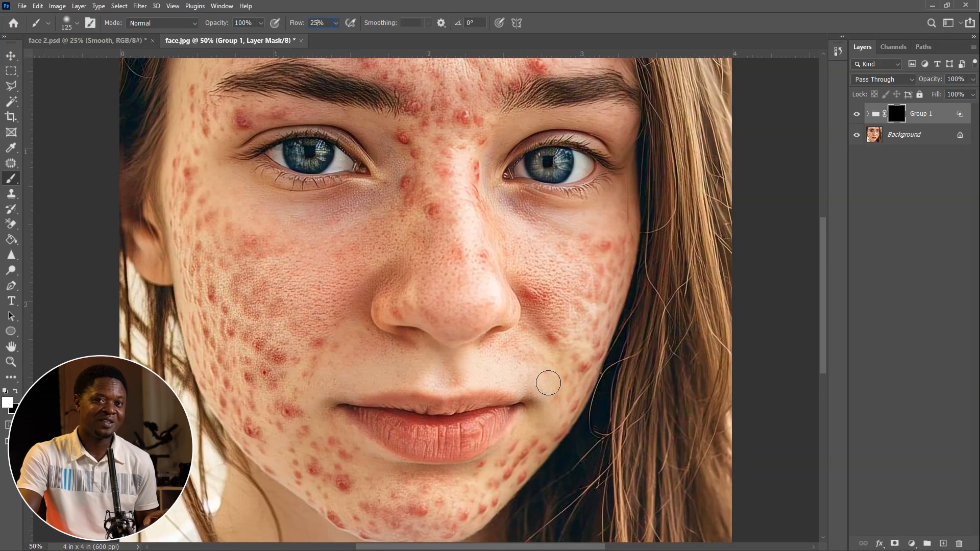
left_click(520, 240)
mouse_move(521, 240)
left_mouse_down()
mouse_move(510, 210)
mouse_move(544, 214)
mouse_move(530, 214)
left_mouse_up()
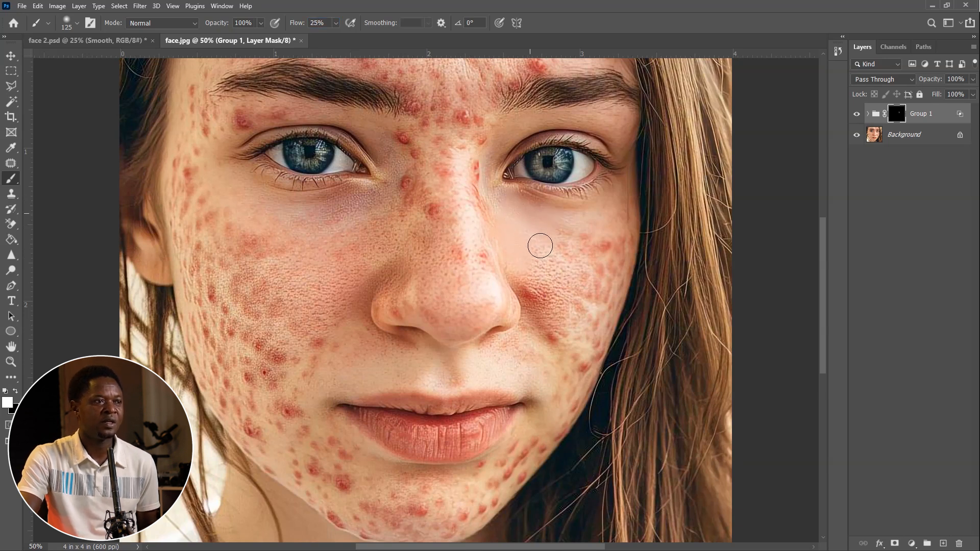
mouse_move(542, 283)
left_mouse_down()
mouse_move(531, 254)
mouse_move(543, 294)
mouse_move(514, 264)
mouse_move(548, 312)
mouse_move(511, 267)
mouse_move(540, 318)
mouse_move(566, 338)
mouse_move(543, 329)
mouse_move(520, 276)
mouse_move(551, 329)
left_mouse_up()
- Enlarge the brush to 400 and reveal smooth skin across the outer cheek on the image's right half, undoing the misplaced stroke
key("bracketright")
key("bracketright")
key("bracketright")
key("bracketright")
key("bracketright")
key("bracketright")
key("bracketright")
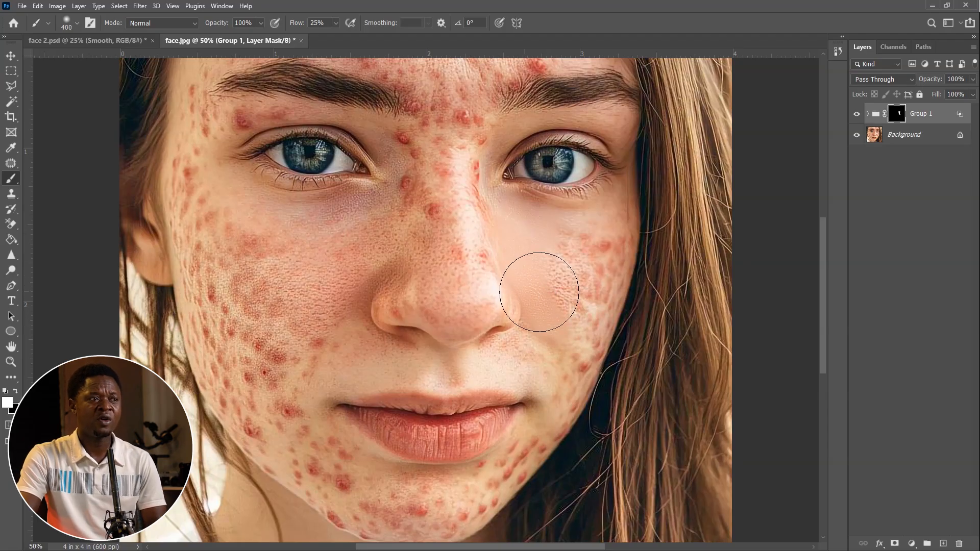
mouse_move(490, 290)
left_mouse_down()
mouse_move(451, 307)
mouse_move(611, 286)
mouse_move(647, 315)
mouse_move(606, 336)
mouse_move(673, 371)
left_mouse_up()
key("ctrl+z")
mouse_move(568, 296)
left_mouse_down()
mouse_move(559, 266)
mouse_move(590, 328)
left_mouse_up()
- Reduce the brush to 200 and smooth the remaining blemishes on the same cheek and along the side of the nose
key("bracketleft")
key("bracketleft")
key("bracketleft")
key("bracketleft")
key("bracketleft")
key("bracketleft")
mouse_move(566, 281)
left_mouse_down()
mouse_move(605, 233)
mouse_move(554, 268)
mouse_move(620, 221)
mouse_move(568, 285)
mouse_move(617, 213)
mouse_move(596, 329)
mouse_move(589, 321)
mouse_move(583, 342)
mouse_move(586, 298)
mouse_move(567, 329)
mouse_move(580, 331)
mouse_move(578, 359)
mouse_move(567, 314)
mouse_move(558, 338)
mouse_move(543, 326)
left_mouse_up()
mouse_move(505, 163)
left_mouse_down()
mouse_move(491, 147)
mouse_move(467, 162)
mouse_move(487, 229)
mouse_move(506, 232)
left_mouse_up()
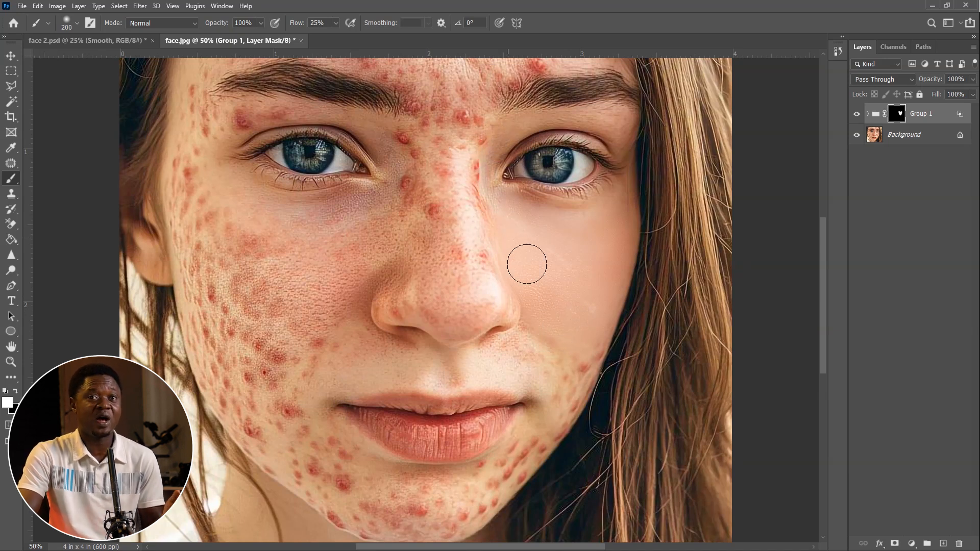
- Reduce the brush to 125 and paint the mask white over the lower cheek near the mouth corner and above the upper lip
key("bracketleft")
key("bracketleft")
key("bracketleft")
left_click_drag(572, 390, 556, 430)
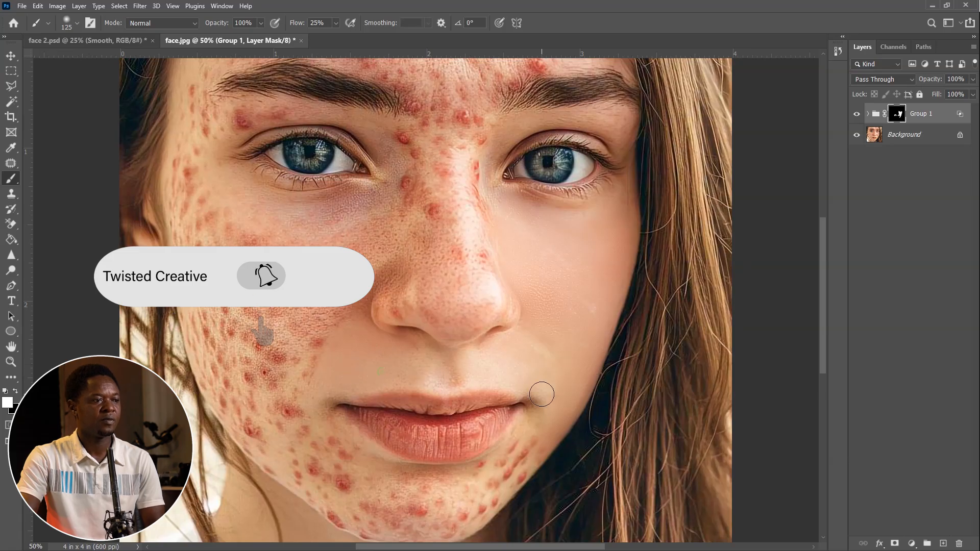
- Reduce the brush to 80 and paint white on the mask over the nose tip and bridge
key("ctrl+plus")
key("bracketleft")
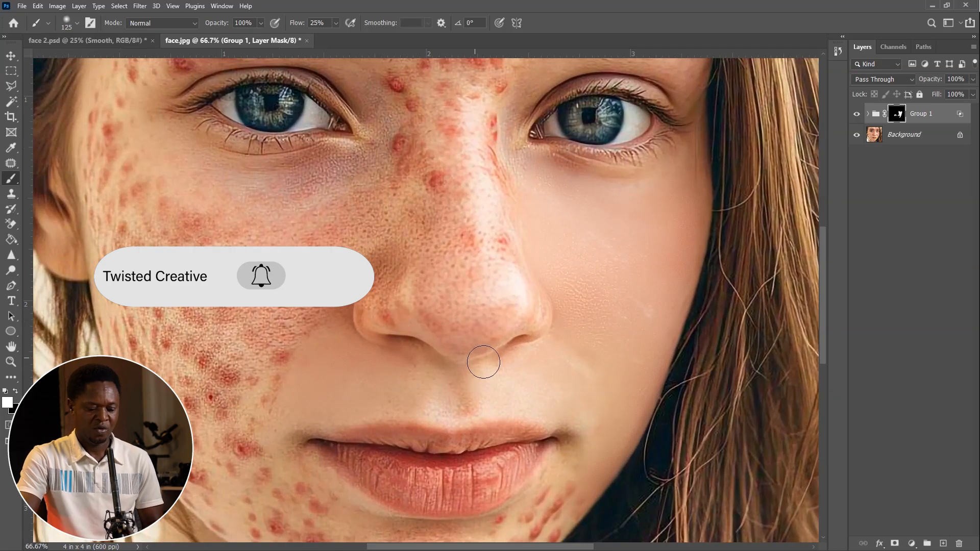
key("bracketleft")
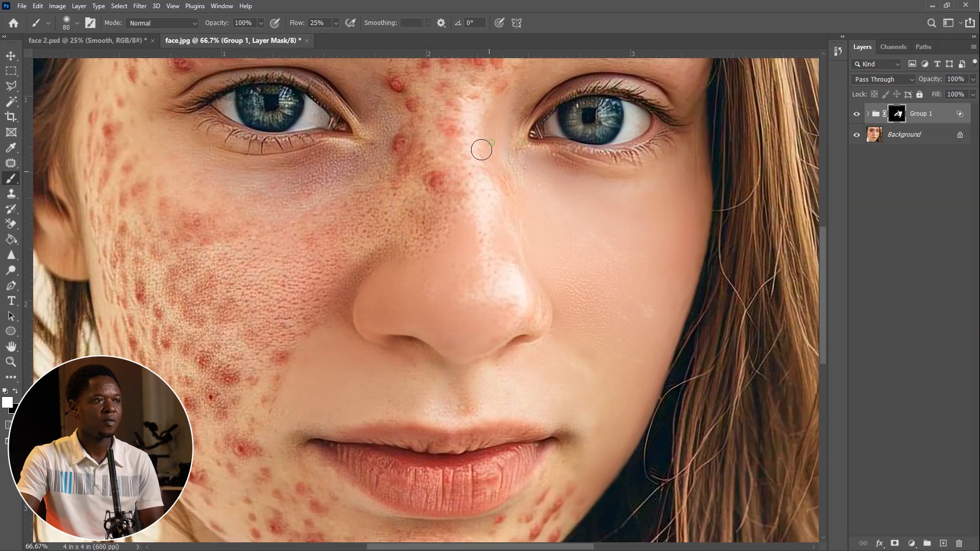
left_click_drag(482, 160, 490, 147)
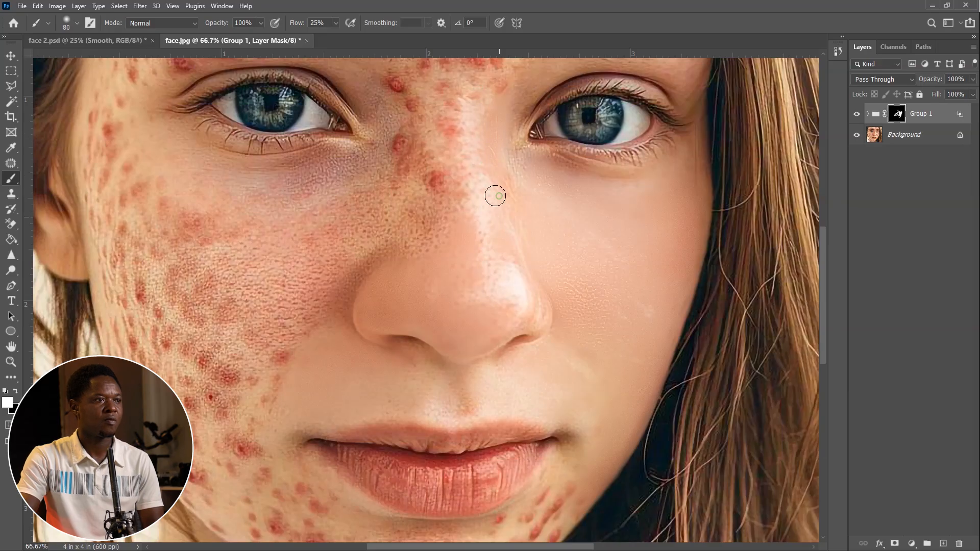
- Paint away the acne between the eyebrows on the group's mask, including the spots at both inner brow ends
left_click_drag(472, 207, 489, 310)
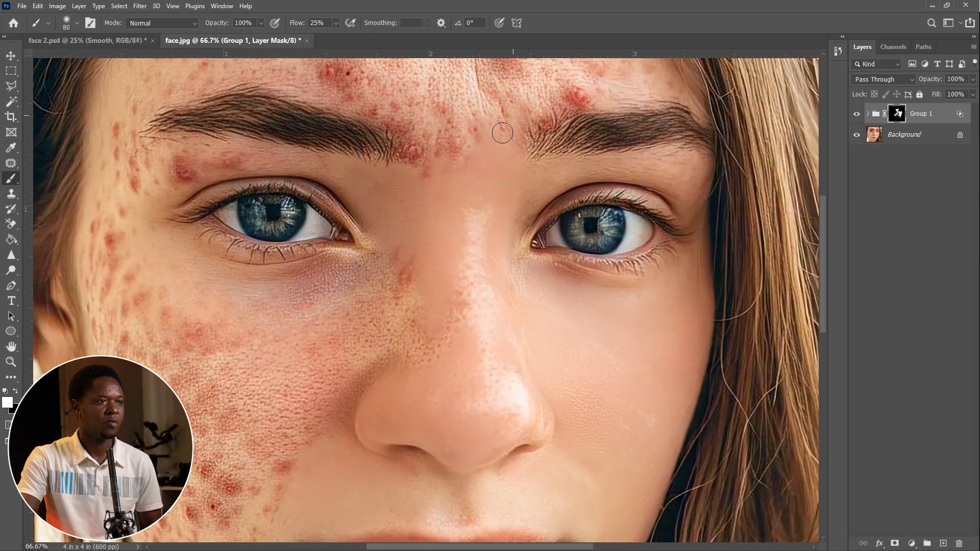
mouse_move(560, 95)
left_mouse_down()
mouse_move(547, 122)
mouse_move(588, 87)
mouse_move(604, 99)
mouse_move(565, 112)
left_mouse_up()
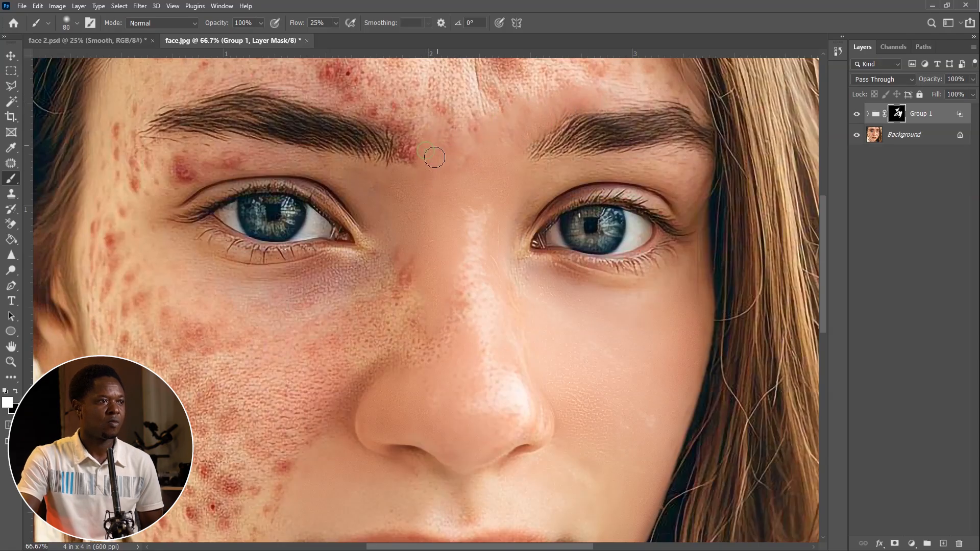
left_click_drag(418, 140, 400, 159)
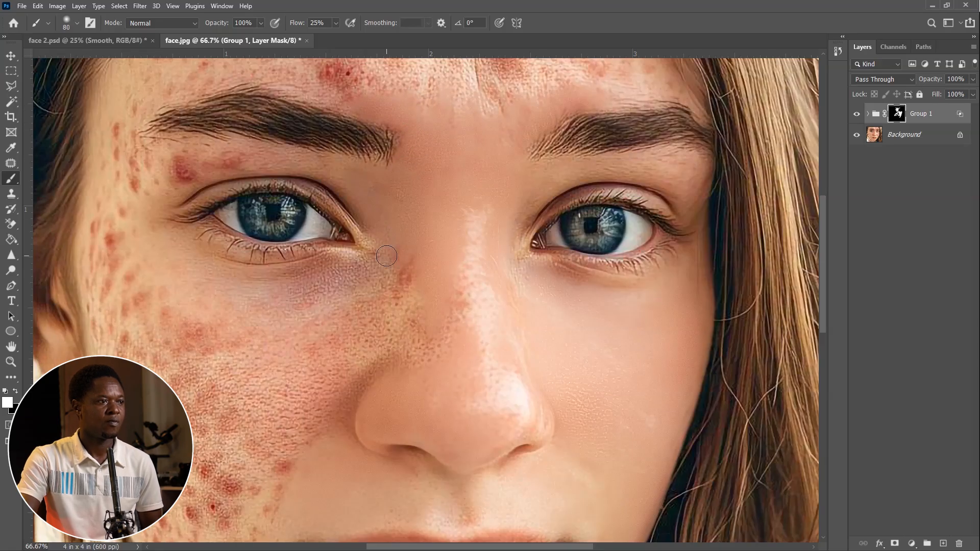
- Enlarge the brush to 150 and reveal smooth skin over the side of the nose, under-eye area and cheek on the image's left half
key("bracketright")
key("bracketright")
key("bracketright")
key("bracketright")
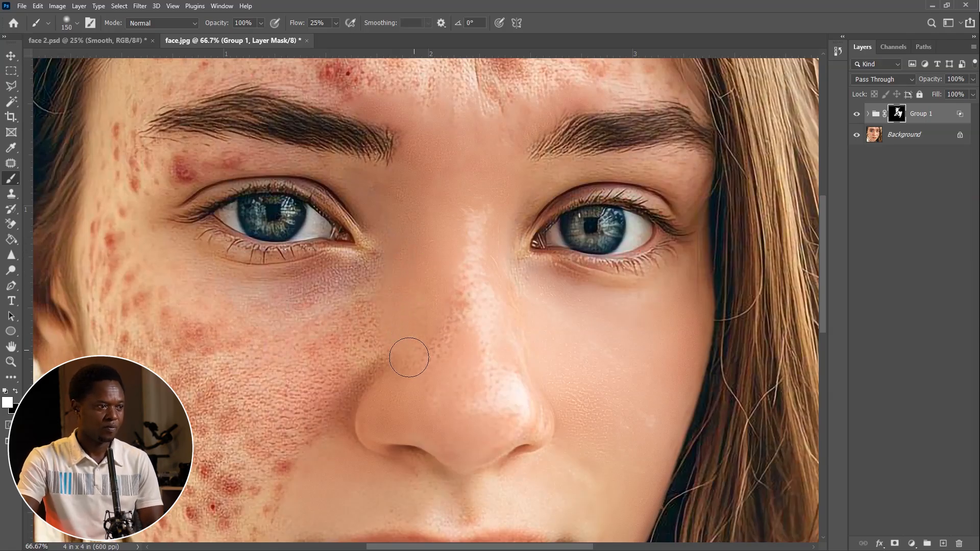
mouse_move(407, 363)
left_mouse_down()
mouse_move(534, 310)
mouse_move(560, 262)
mouse_move(596, 253)
mouse_move(593, 215)
mouse_move(586, 231)
mouse_move(617, 208)
mouse_move(533, 301)
mouse_move(510, 354)
mouse_move(525, 339)
left_mouse_up()
mouse_move(599, 201)
left_mouse_down()
mouse_move(563, 244)
mouse_move(542, 243)
mouse_move(552, 217)
mouse_move(575, 219)
mouse_move(596, 191)
mouse_move(606, 152)
mouse_move(559, 159)
mouse_move(532, 196)
mouse_move(602, 146)
mouse_move(540, 161)
mouse_move(519, 148)
mouse_move(455, 180)
mouse_move(444, 194)
mouse_move(531, 198)
mouse_move(425, 292)
mouse_move(467, 284)
mouse_move(464, 300)
mouse_move(500, 288)
mouse_move(479, 345)
mouse_move(503, 326)
mouse_move(533, 355)
mouse_move(490, 390)
mouse_move(475, 368)
left_mouse_up()
mouse_move(485, 285)
left_mouse_down()
mouse_move(505, 357)
mouse_move(529, 383)
left_mouse_up()
mouse_move(477, 345)
left_mouse_down()
mouse_move(478, 262)
mouse_move(514, 297)
mouse_move(479, 300)
mouse_move(544, 266)
mouse_move(436, 208)
mouse_move(451, 218)
mouse_move(439, 210)
mouse_move(418, 235)
mouse_move(391, 173)
mouse_move(397, 245)
mouse_move(374, 182)
mouse_move(403, 337)
mouse_move(384, 204)
mouse_move(381, 292)
mouse_move(430, 455)
mouse_move(416, 296)
mouse_move(436, 399)
mouse_move(414, 342)
mouse_move(437, 313)
mouse_move(448, 313)
mouse_move(421, 213)
mouse_move(448, 262)
mouse_move(409, 241)
mouse_move(426, 323)
mouse_move(465, 319)
mouse_move(462, 381)
mouse_move(449, 404)
mouse_move(462, 451)
mouse_move(402, 307)
mouse_move(419, 395)
mouse_move(406, 419)
mouse_move(446, 466)
mouse_move(414, 266)
mouse_move(389, 309)
left_mouse_up()
- Reduce the brush to 70 and paint white on the mask along the jawline edge on the image's left half
key("bracketleft")
key("bracketleft")
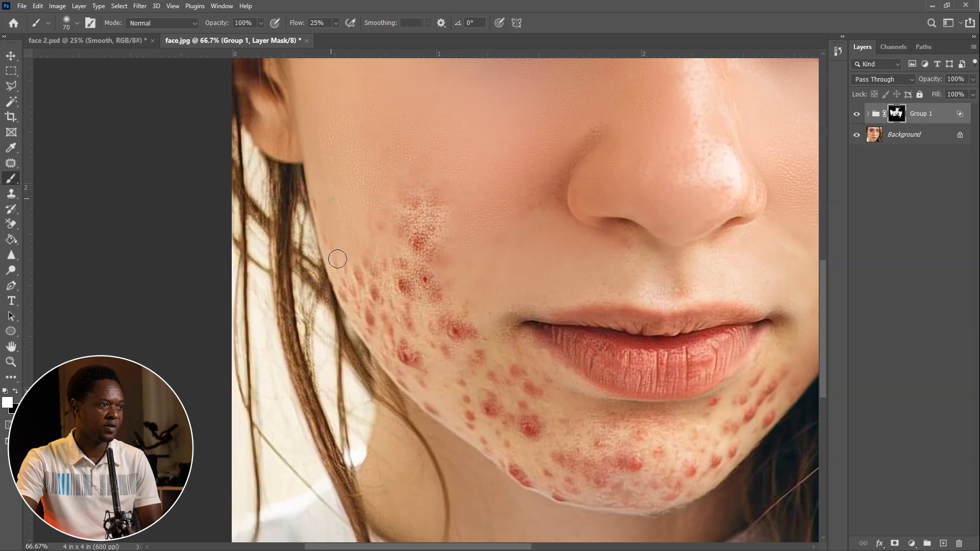
left_click_drag(341, 276, 368, 330)
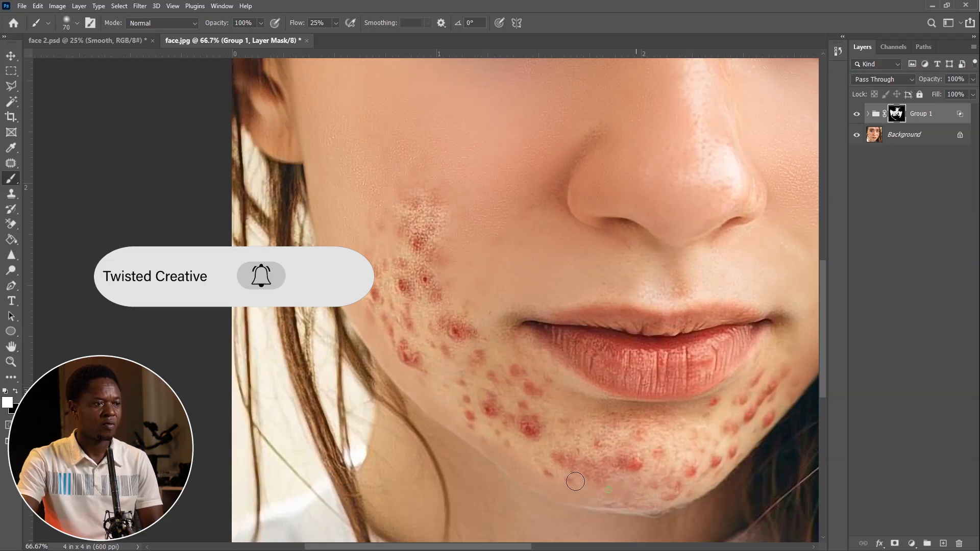
- Enlarge the brush to 125 and paint out the acne on the lower cheek between the jawline and the mouth
key("bracketright")
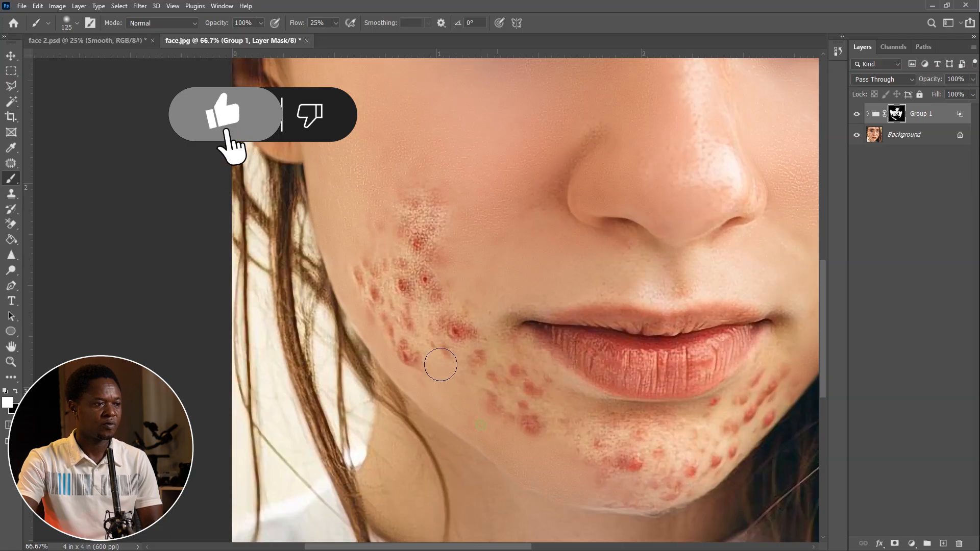
mouse_move(418, 361)
left_mouse_down()
mouse_move(365, 264)
mouse_move(376, 283)
mouse_move(364, 276)
mouse_move(426, 378)
mouse_move(372, 302)
mouse_move(385, 213)
mouse_move(387, 258)
left_mouse_up()
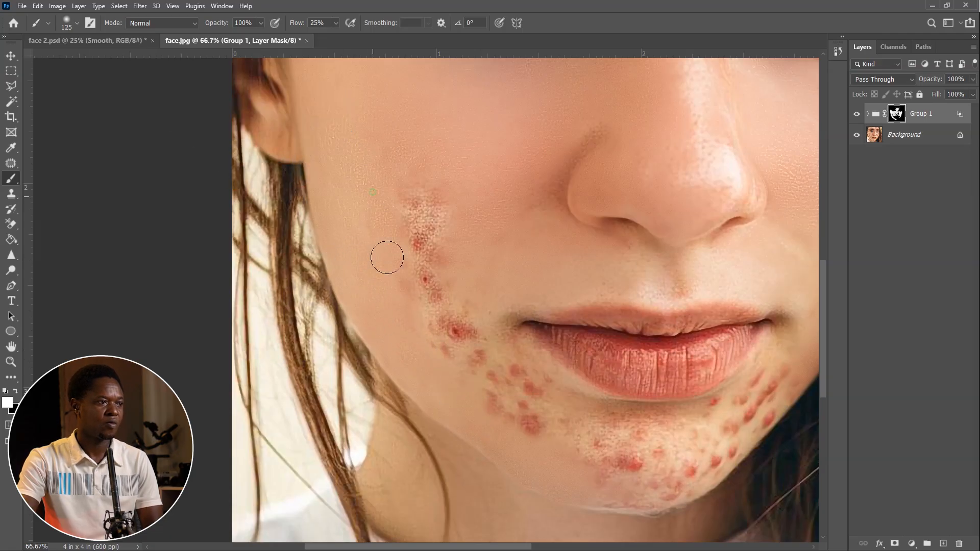
mouse_move(415, 182)
left_mouse_down()
mouse_move(455, 187)
mouse_move(441, 187)
mouse_move(448, 313)
mouse_move(430, 281)
mouse_move(441, 345)
mouse_move(484, 382)
mouse_move(440, 338)
mouse_move(455, 369)
left_mouse_up()
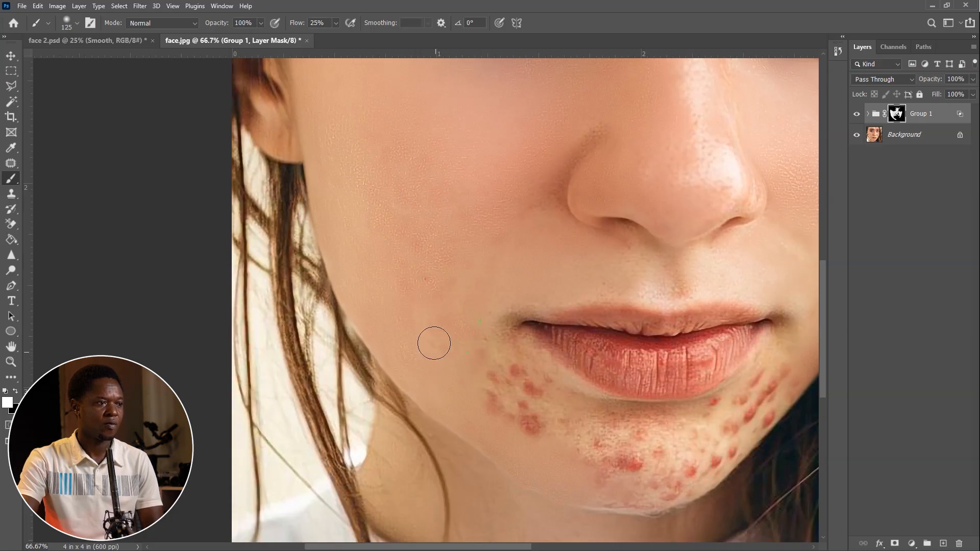
- Paint white on the mask over the chin, the skin below the lips and the neck
mouse_move(509, 345)
left_mouse_down()
mouse_move(524, 373)
mouse_move(501, 310)
mouse_move(496, 324)
mouse_move(526, 298)
mouse_move(506, 313)
mouse_move(505, 366)
mouse_move(529, 395)
mouse_move(538, 369)
mouse_move(549, 380)
mouse_move(523, 362)
mouse_move(566, 405)
mouse_move(459, 353)
mouse_move(537, 370)
mouse_move(521, 347)
mouse_move(576, 333)
mouse_move(461, 339)
mouse_move(585, 332)
mouse_move(591, 365)
mouse_move(560, 369)
mouse_move(580, 366)
mouse_move(564, 384)
mouse_move(577, 368)
mouse_move(629, 377)
mouse_move(617, 391)
mouse_move(492, 418)
mouse_move(601, 407)
mouse_move(533, 421)
mouse_move(643, 355)
mouse_move(637, 370)
mouse_move(599, 391)
mouse_move(668, 296)
mouse_move(688, 287)
left_mouse_up()
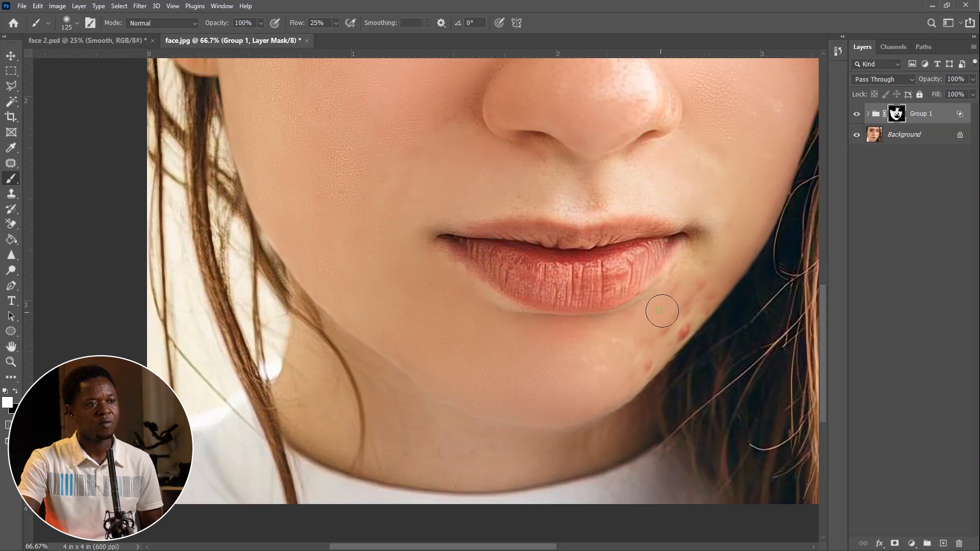
left_click_drag(661, 342, 716, 284)
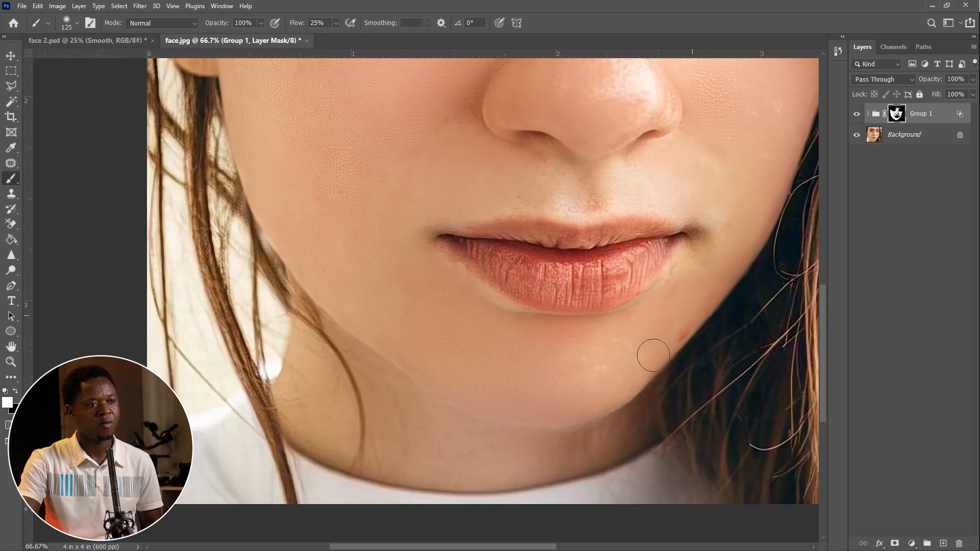
left_click_drag(557, 381, 595, 291)
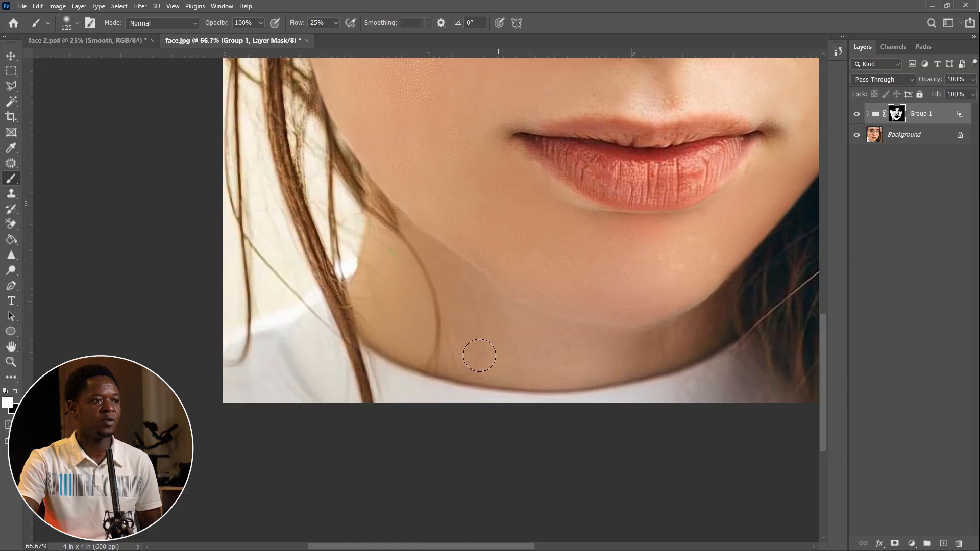
mouse_move(596, 360)
left_mouse_down()
mouse_move(520, 376)
mouse_move(483, 372)
left_mouse_up()
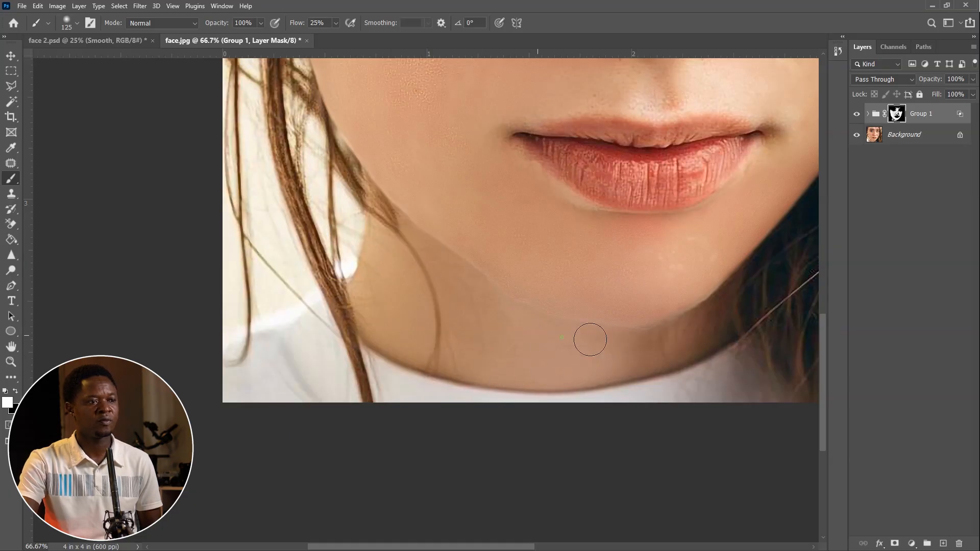
- Paint out the spots between brow and eyelid and on the temple on the image's left half
left_click_drag(704, 317, 626, 455)
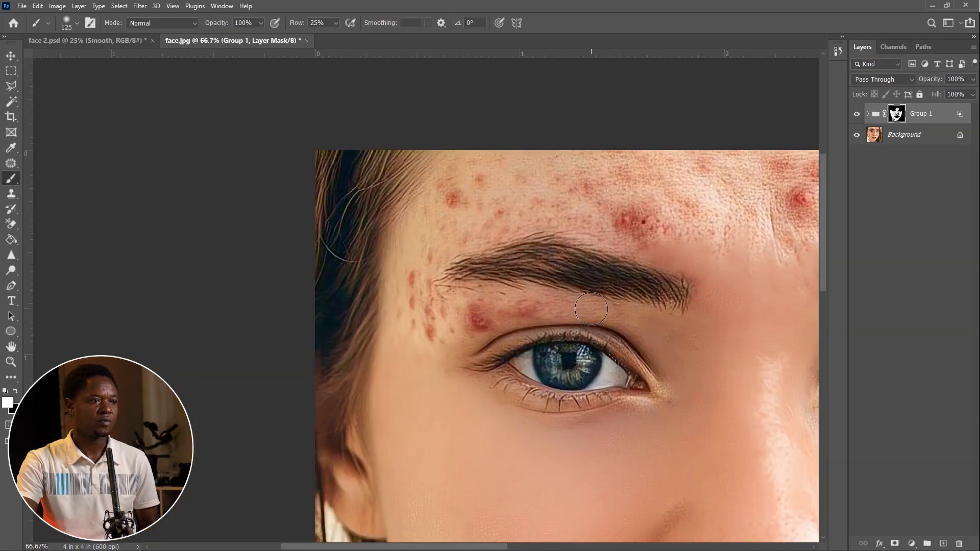
mouse_move(512, 303)
left_mouse_down()
mouse_move(486, 313)
mouse_move(494, 327)
mouse_move(429, 320)
mouse_move(439, 339)
mouse_move(487, 333)
mouse_move(467, 332)
left_mouse_up()
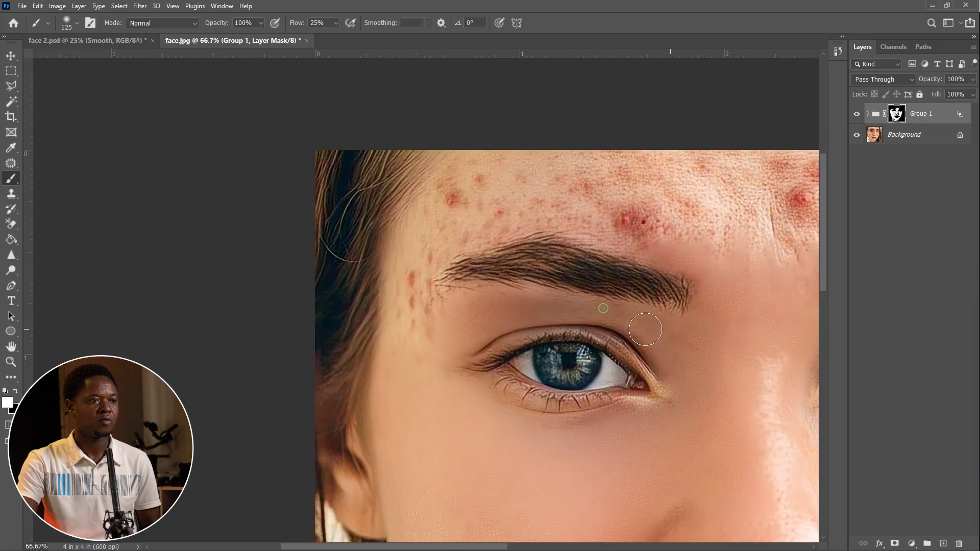
mouse_move(419, 318)
left_mouse_down()
mouse_move(417, 268)
mouse_move(403, 291)
left_mouse_up()
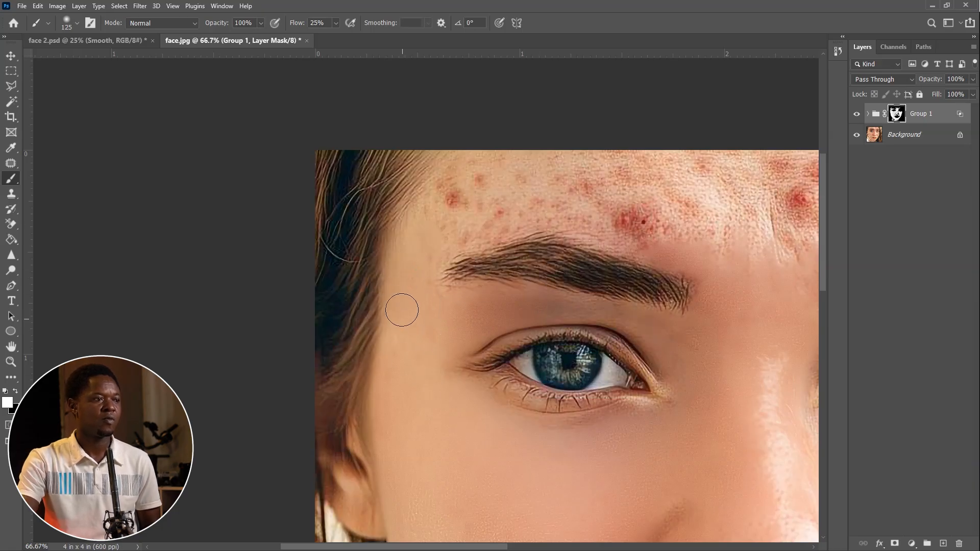
- Reveal smooth skin across the whole forehead on the group's mask, enlarging the brush to 200 for the wider areas
left_click_drag(498, 356, 317, 404)
mouse_move(513, 338)
left_mouse_down()
mouse_move(503, 313)
mouse_move(468, 287)
mouse_move(539, 313)
left_mouse_up()
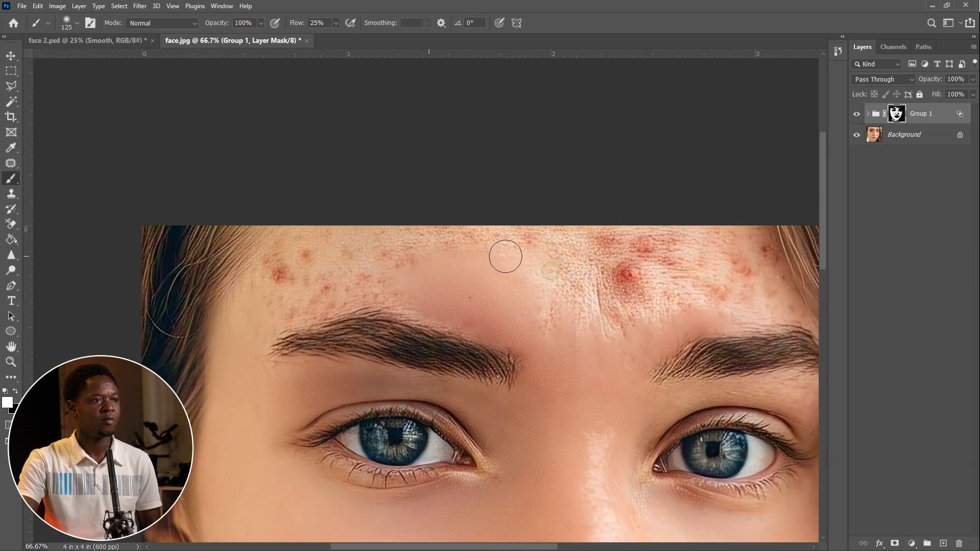
key("bracketright")
key("bracketright")
key("bracketright")
mouse_move(310, 280)
left_mouse_down()
mouse_move(396, 291)
mouse_move(282, 297)
left_mouse_up()
mouse_move(447, 243)
left_mouse_down()
mouse_move(300, 262)
mouse_move(320, 267)
mouse_move(363, 213)
left_mouse_up()
mouse_move(605, 229)
left_mouse_down()
mouse_move(671, 252)
mouse_move(494, 284)
mouse_move(640, 270)
mouse_move(649, 280)
mouse_move(532, 289)
mouse_move(671, 296)
mouse_move(580, 334)
mouse_move(589, 341)
mouse_move(670, 281)
mouse_move(673, 304)
mouse_move(679, 279)
mouse_move(739, 276)
mouse_move(730, 216)
mouse_move(740, 214)
mouse_move(705, 290)
mouse_move(738, 251)
mouse_move(774, 270)
mouse_move(763, 245)
mouse_move(775, 284)
mouse_move(591, 344)
mouse_move(400, 236)
left_mouse_up()
left_click_drag(512, 114, 551, 217)
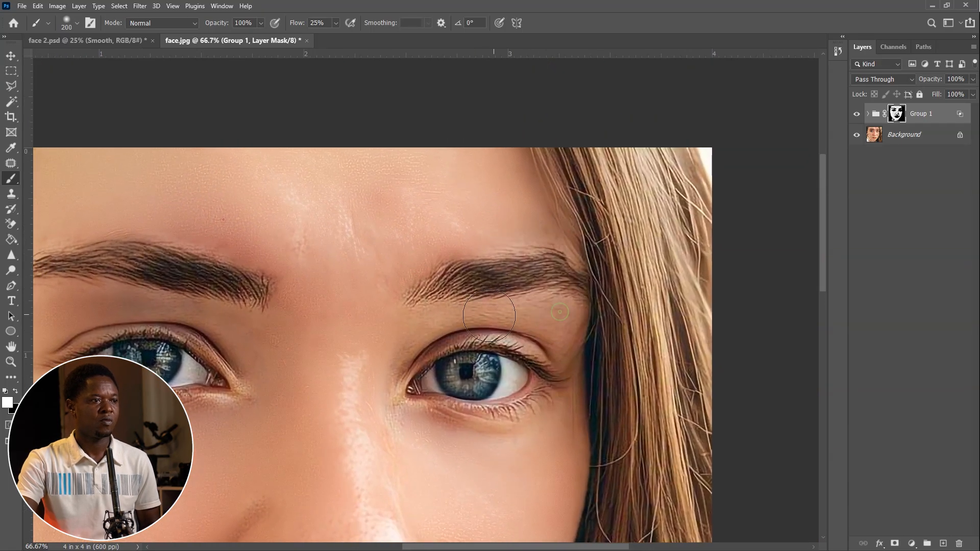
- Inspect the cheeks, mouth area and whole retouched face for remaining blemishes
left_click_drag(623, 429, 694, 245)
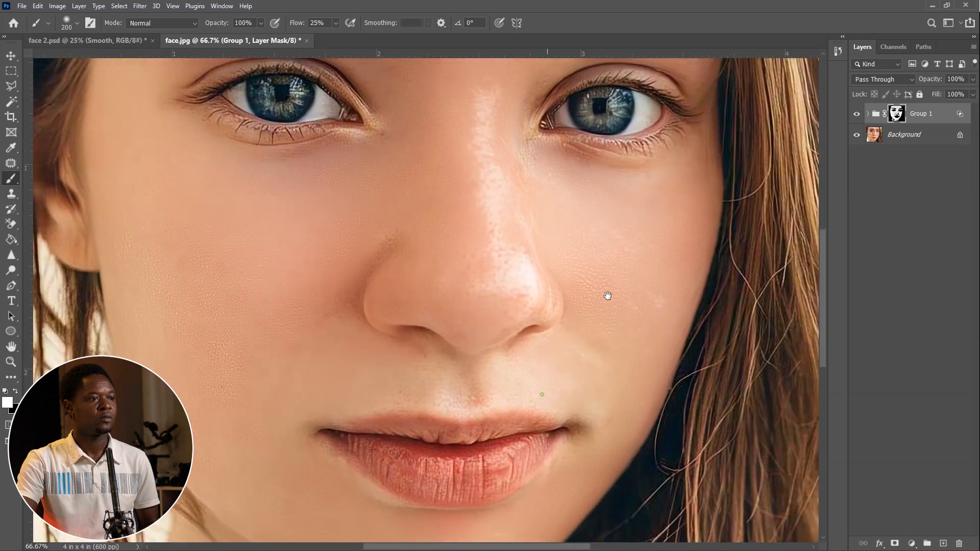
left_click_drag(615, 312, 674, 279)
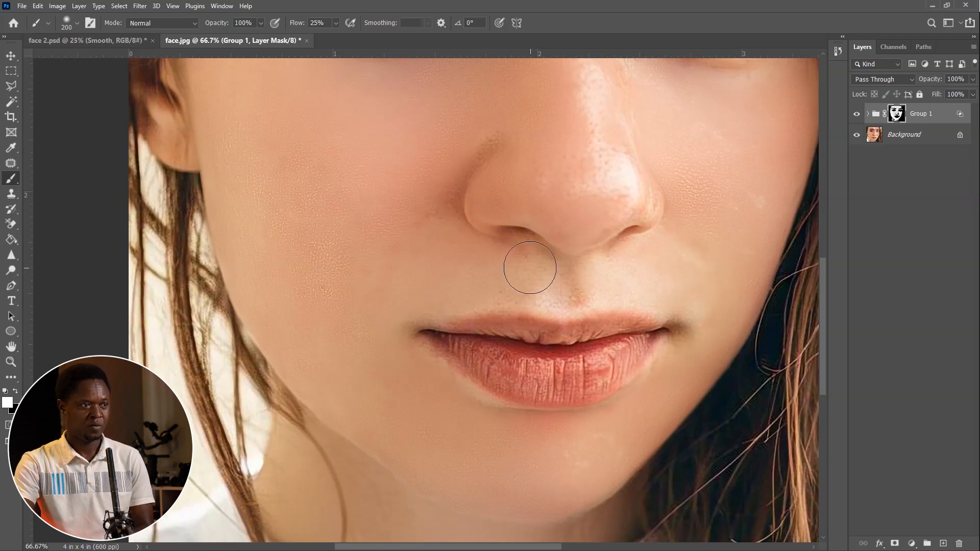
key("ctrl+minus")
key("ctrl+minus")
key("ctrl+minus")
key("ctrl+minus")
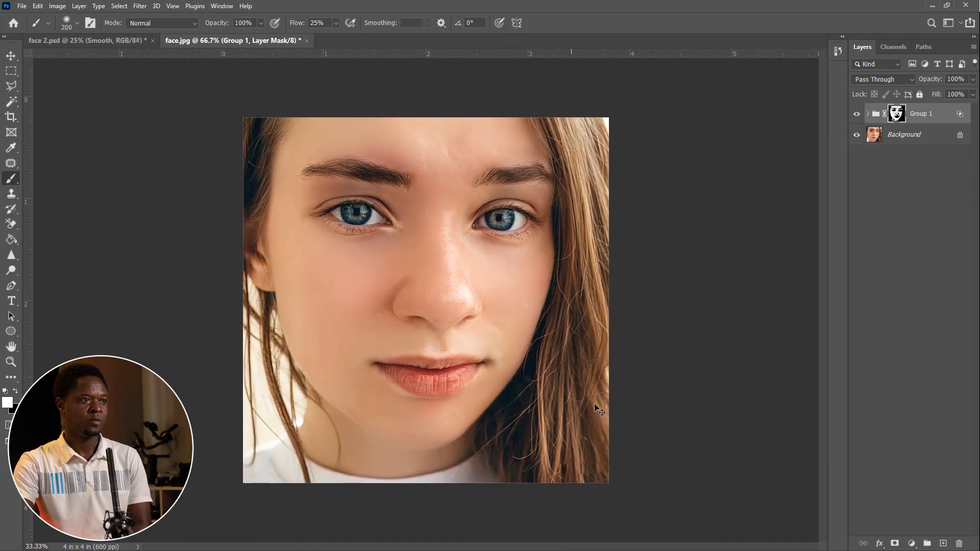
key("bracketright")
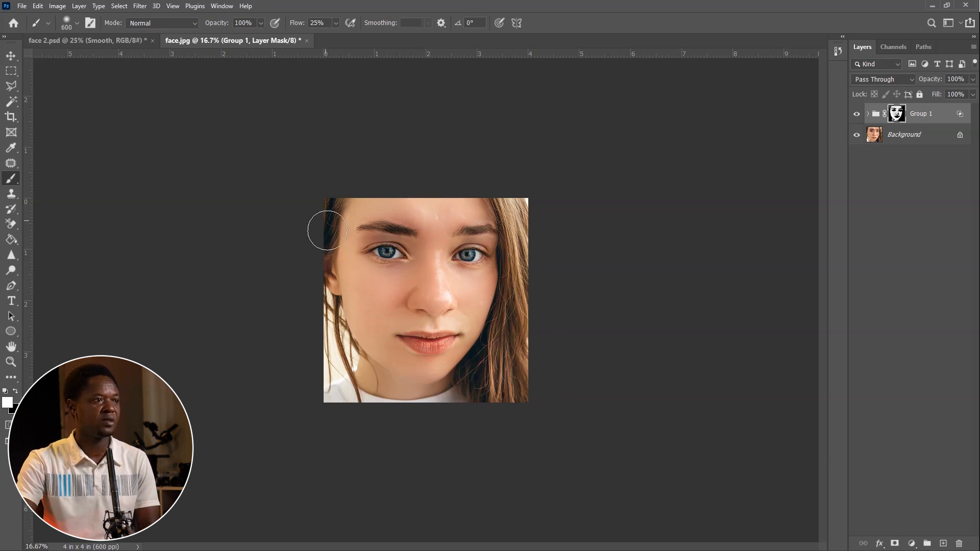
mouse_move(455, 262)
left_mouse_down()
mouse_move(453, 291)
mouse_move(464, 295)
mouse_move(466, 286)
mouse_move(478, 354)
left_mouse_up()
mouse_move(429, 304)
left_mouse_down()
mouse_move(453, 258)
mouse_move(462, 266)
left_mouse_up()
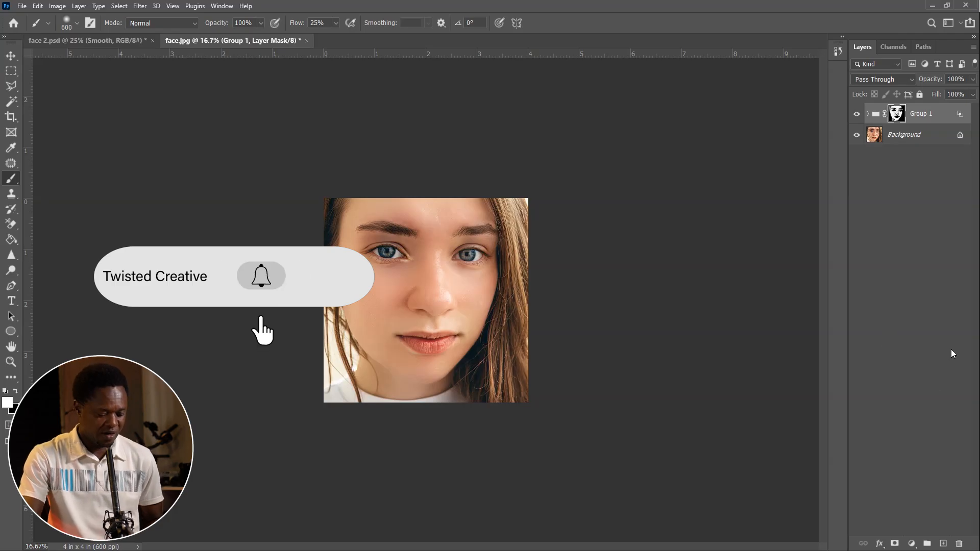
- Compare the face before and after retouching by toggling the group's visibility
left_click(857, 114)
left_click(858, 114)
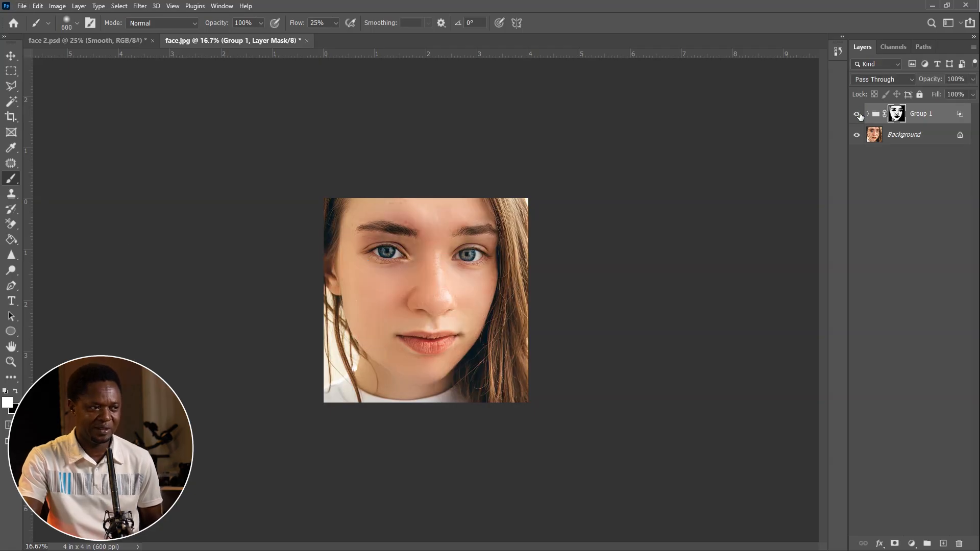
left_click(858, 114)
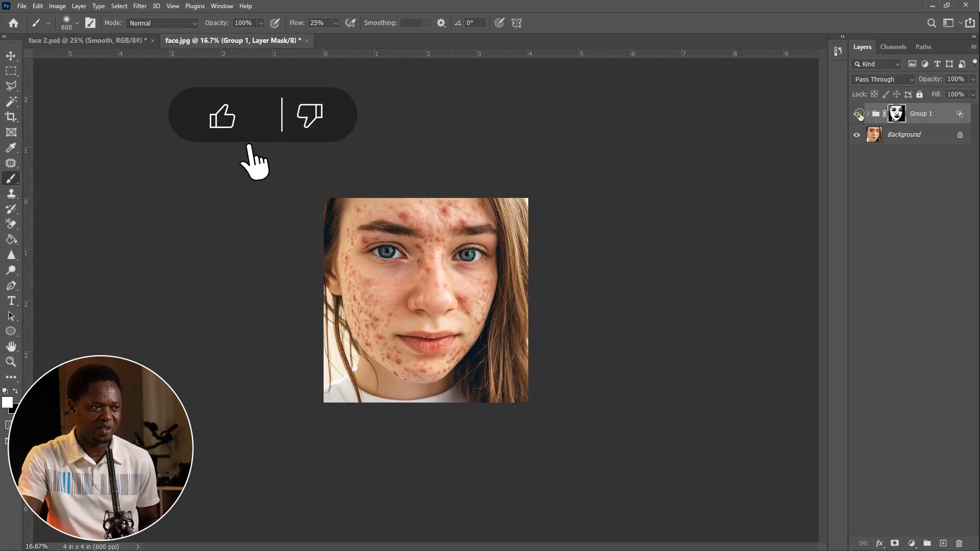
left_click(858, 114)
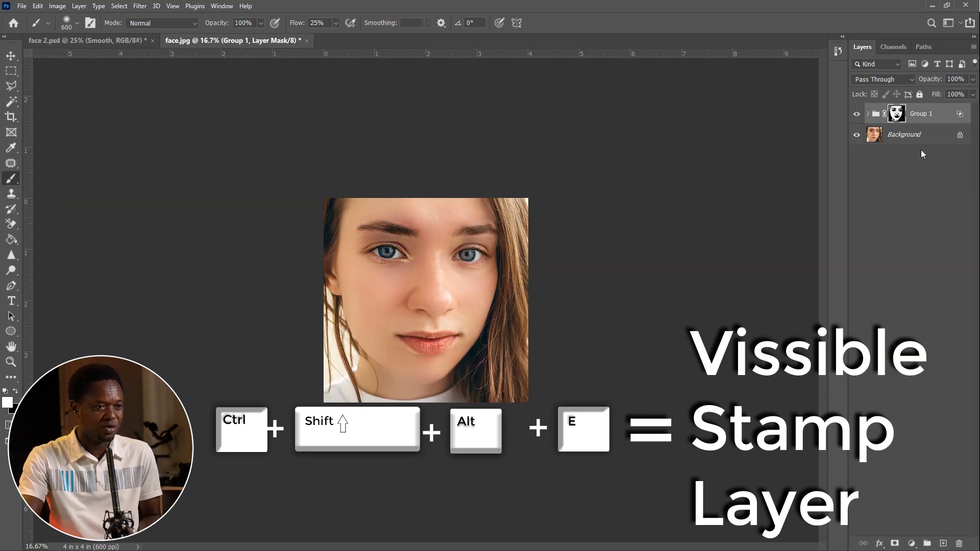
- Stamp all visible layers onto a new layer at the top of the stack and rename it "done"
key("ctrl+shift+alt+e")
key("x")
double_click(899, 114)
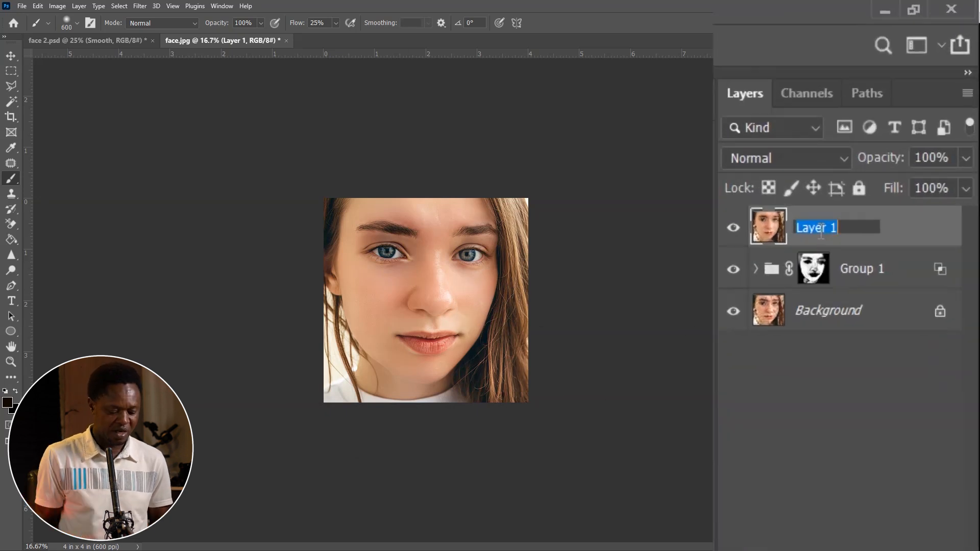
type("don")
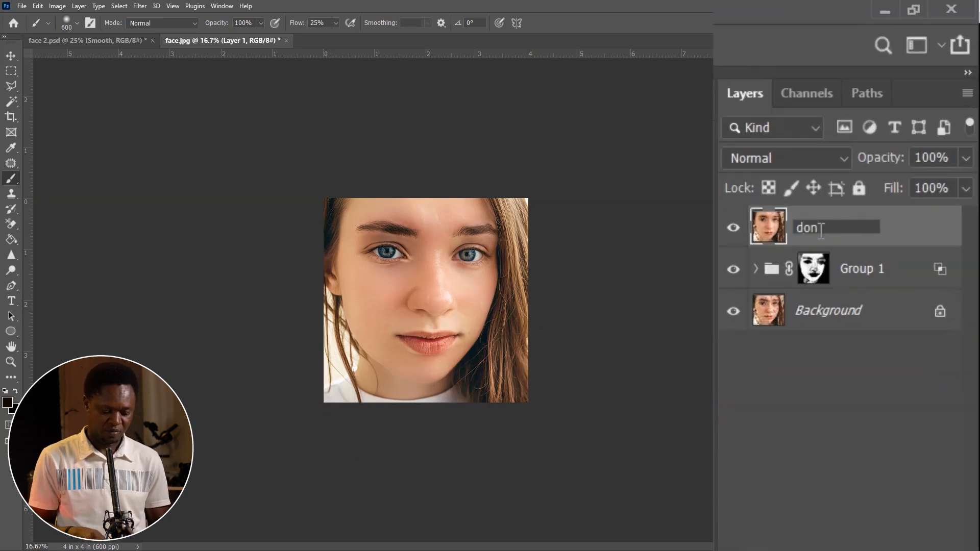
type("e")
key("Return")
- Apply the Camera Raw Filter to the done layer with Texture +50, Clarity -26, Dehaze +25 and Grain 60
left_click(140, 6)
left_click(188, 167)
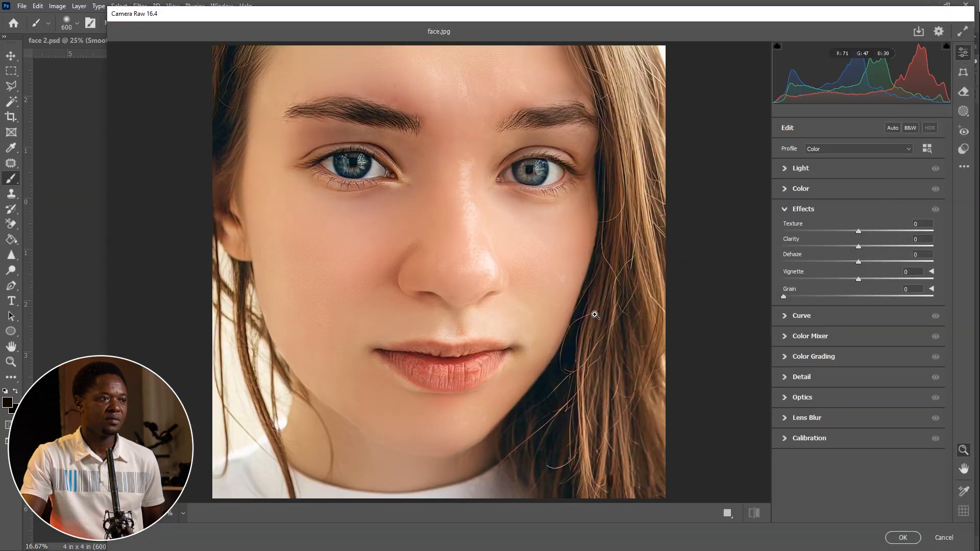
left_click_drag(789, 133, 864, 150)
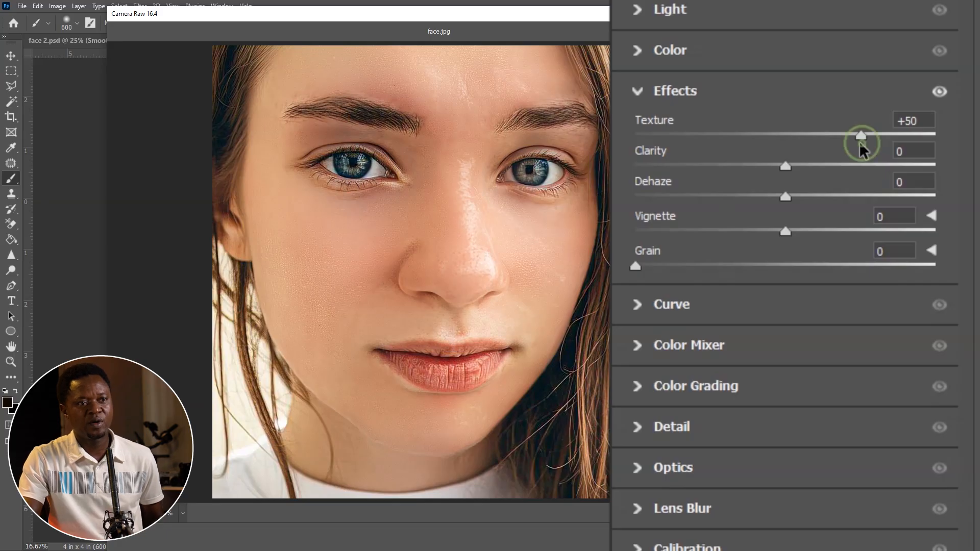
mouse_move(862, 133)
left_mouse_down()
mouse_move(852, 136)
mouse_move(862, 134)
left_mouse_up()
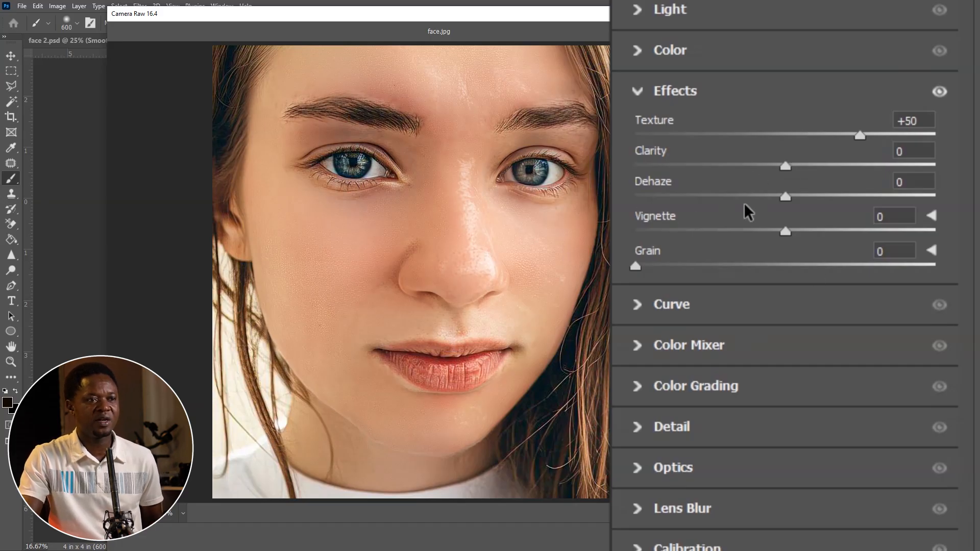
left_click_drag(786, 195, 825, 192)
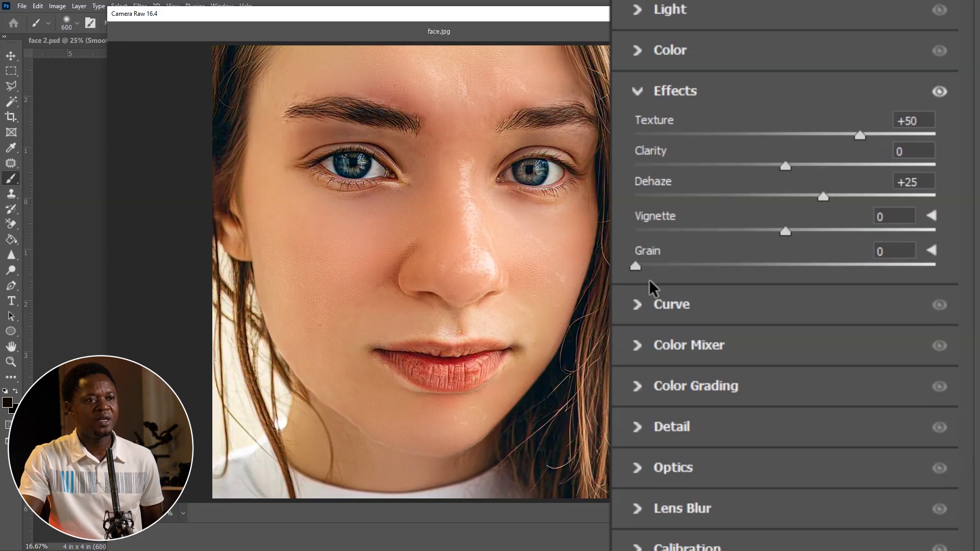
left_click_drag(642, 268, 819, 273)
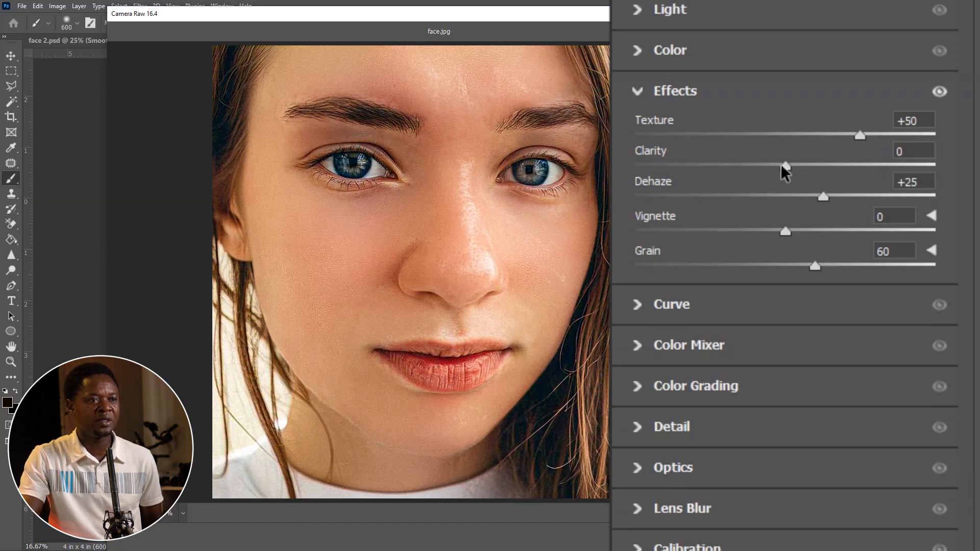
left_click_drag(784, 167, 747, 171)
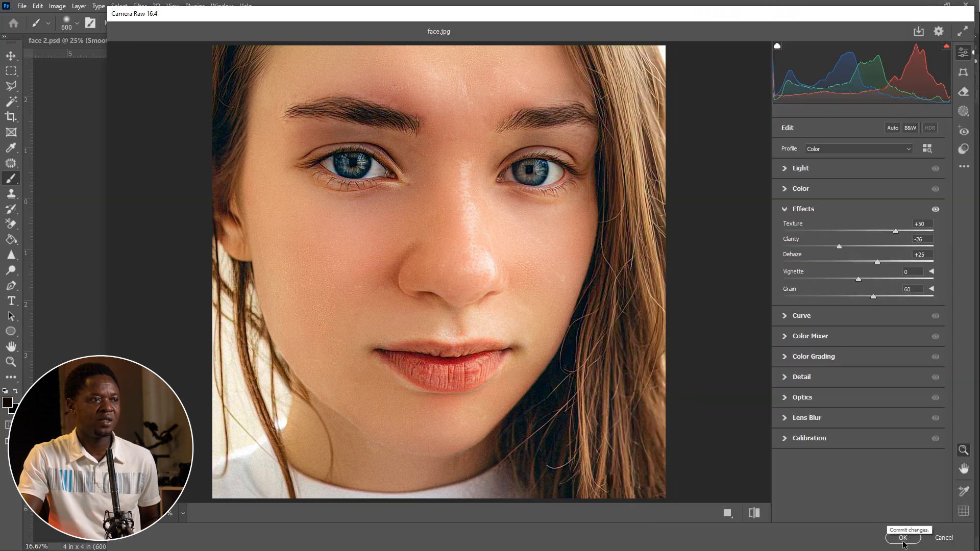
left_click(903, 538)
- Add a Curves adjustment layer above the done layer and move its white point to input 222
key("ctrl+plus")
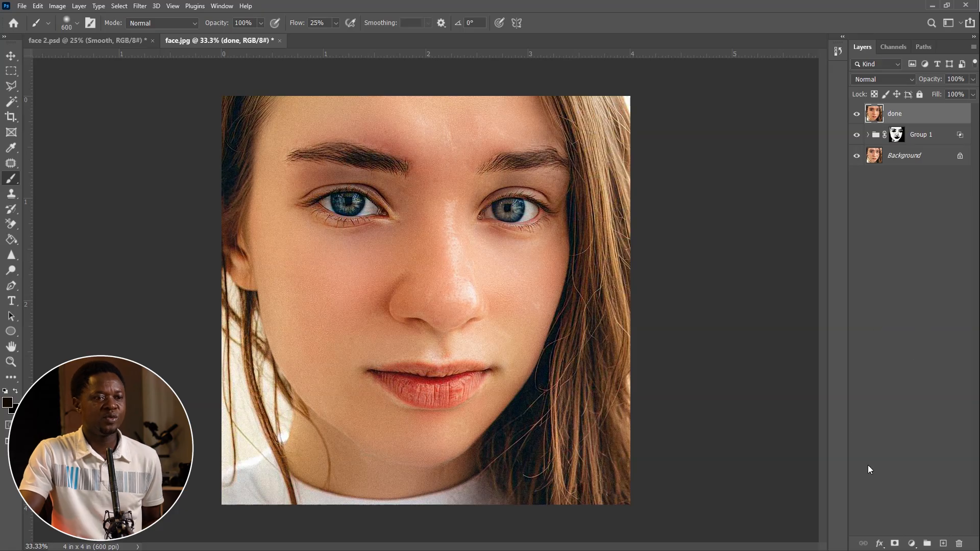
left_click(911, 543)
left_click(854, 298)
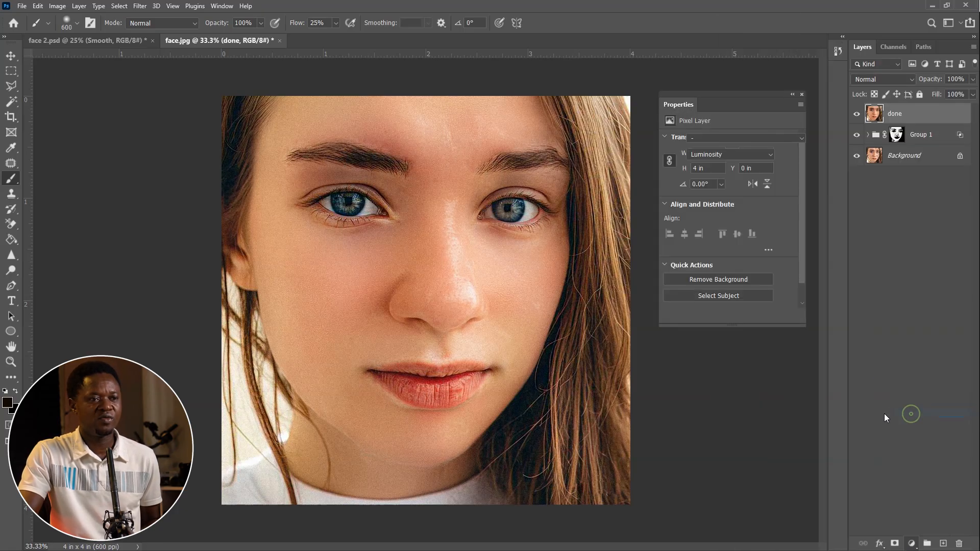
left_click_drag(912, 393, 887, 394)
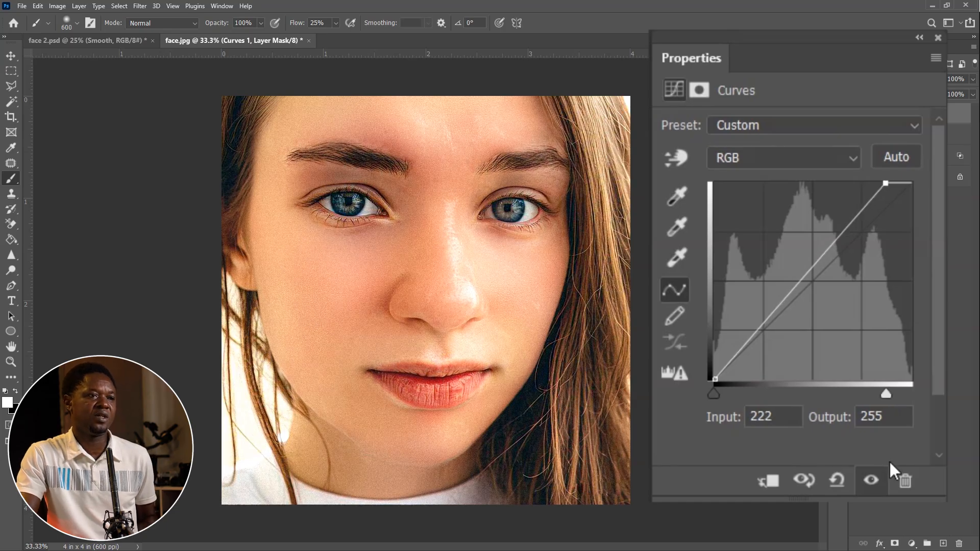
- Limit the Curves layer to highlights with Blend If on Gray, splitting the underlying layer's black point to 212 / 240
left_click(952, 117)
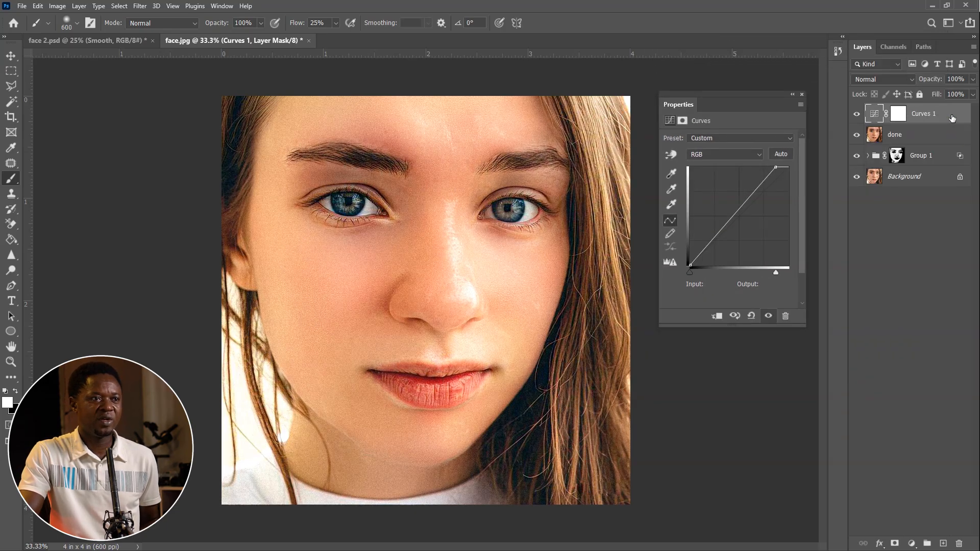
double_click(952, 117)
left_click_drag(697, 399, 865, 408)
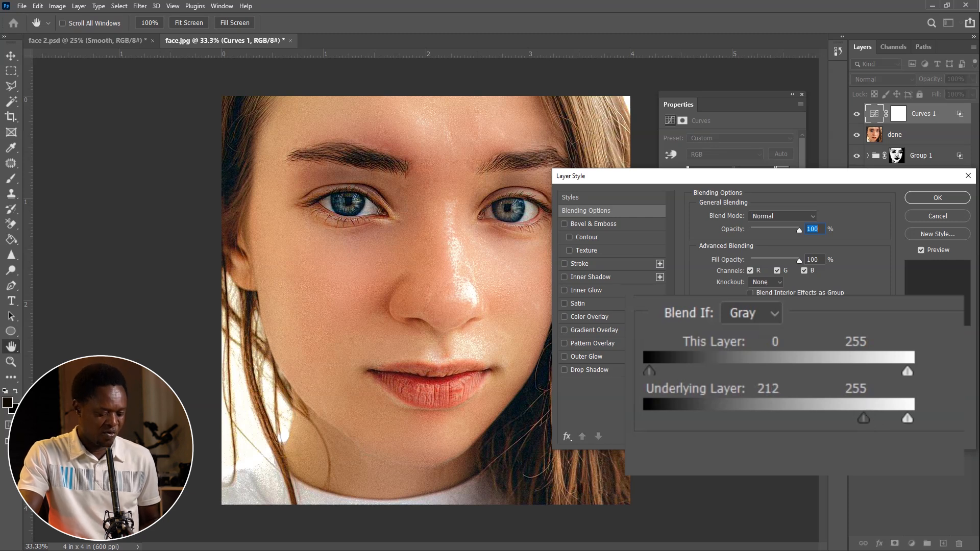
key("alt")
left_click_drag(873, 414, 897, 426)
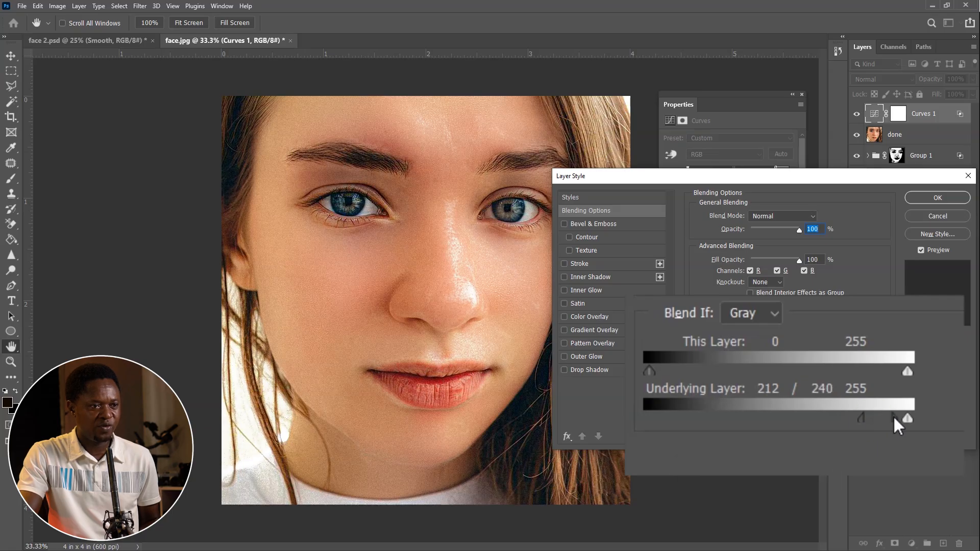
left_click(938, 198)
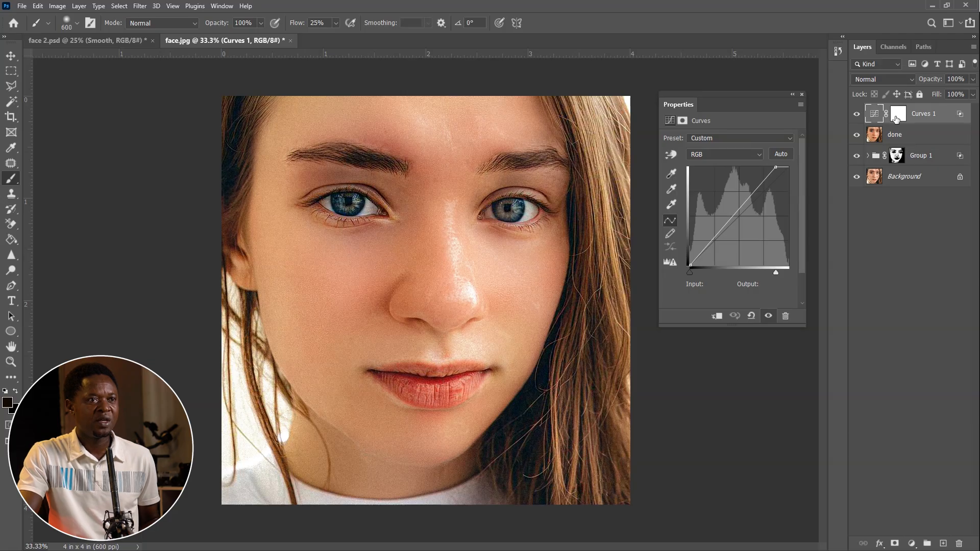
- Invert the Curves layer's mask to black, then set the brush to 79% flow and reduce its size to 200
left_click(896, 117)
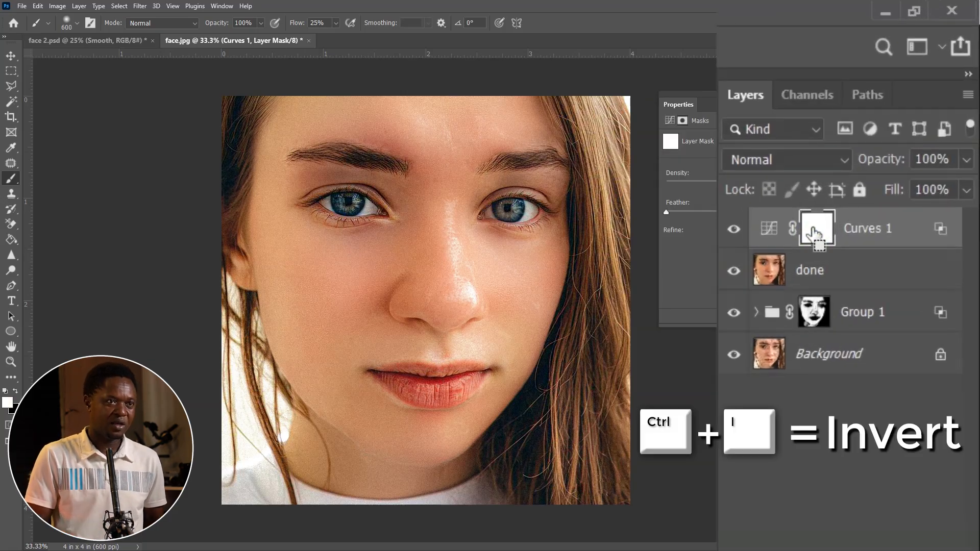
key("ctrl+i")
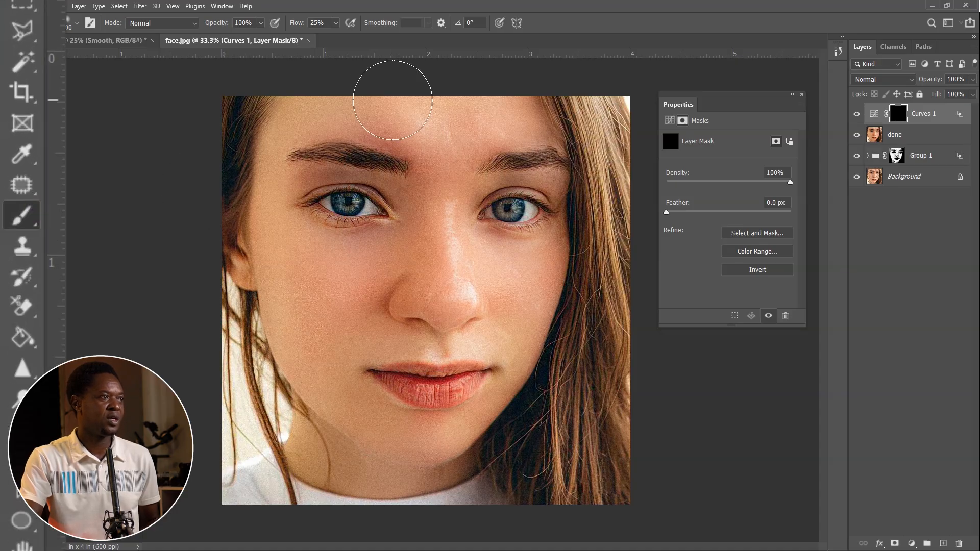
left_click(336, 23)
left_click(361, 36)
key("bracketleft")
key("bracketleft")
key("bracketleft")
key("bracketleft")
key("bracketleft")
key("bracketleft")
key("bracketleft")
key("bracketleft")
key("bracketleft")
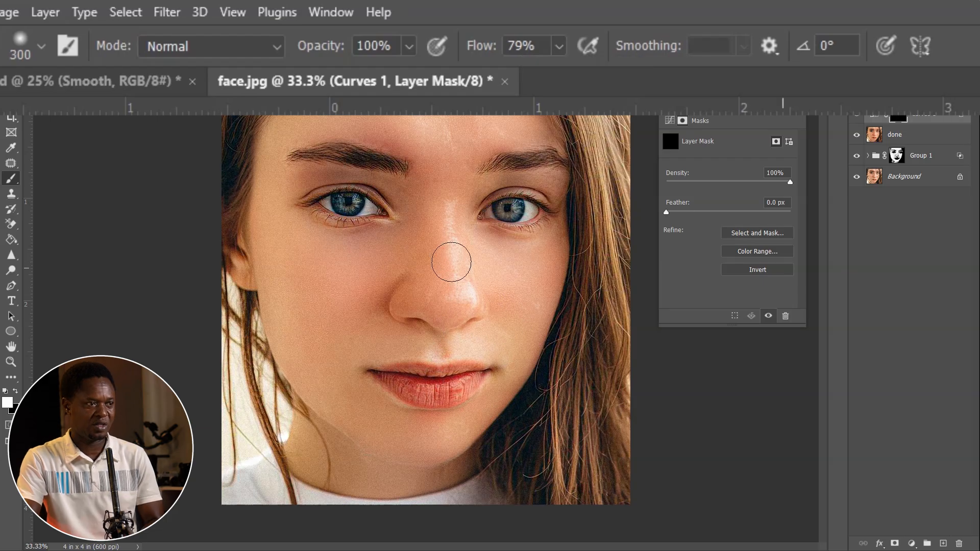
- Paint highlights in white on the Curves mask along the nose bridge, central forehead, lips and chin
mouse_move(476, 297)
left_mouse_down()
mouse_move(441, 177)
mouse_move(449, 112)
left_mouse_up()
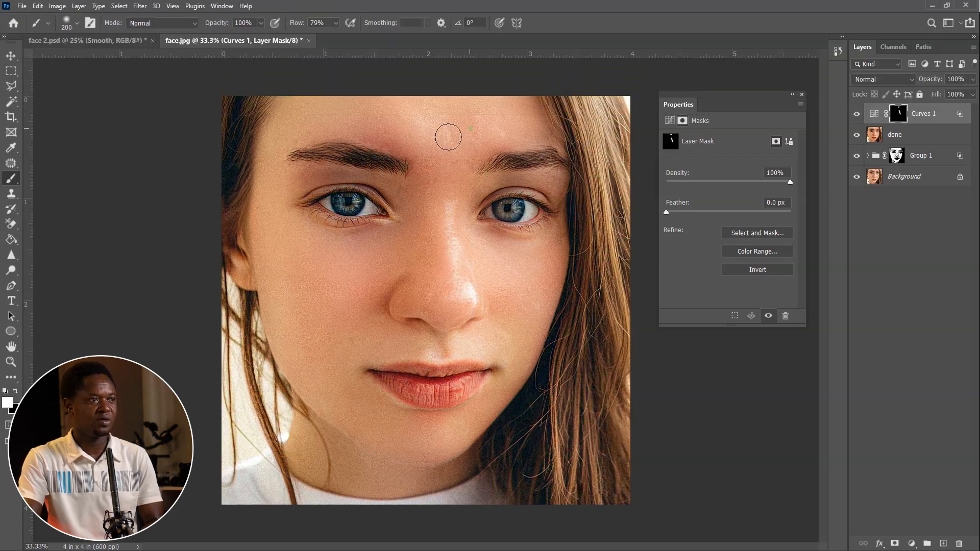
mouse_move(470, 360)
left_mouse_down()
mouse_move(448, 353)
mouse_move(443, 365)
mouse_move(470, 406)
mouse_move(448, 381)
mouse_move(423, 386)
mouse_move(442, 399)
left_mouse_up()
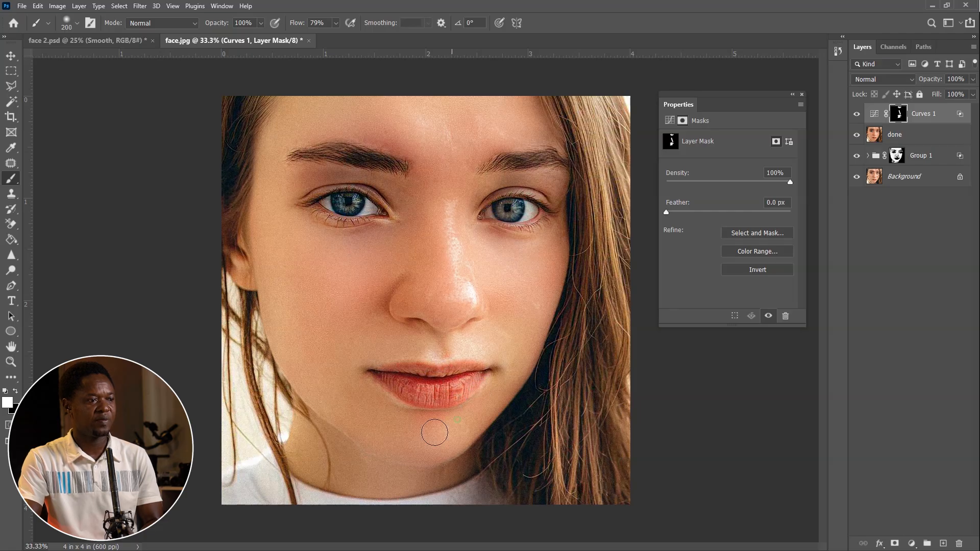
key("ctrl+minus")
key("ctrl+minus")
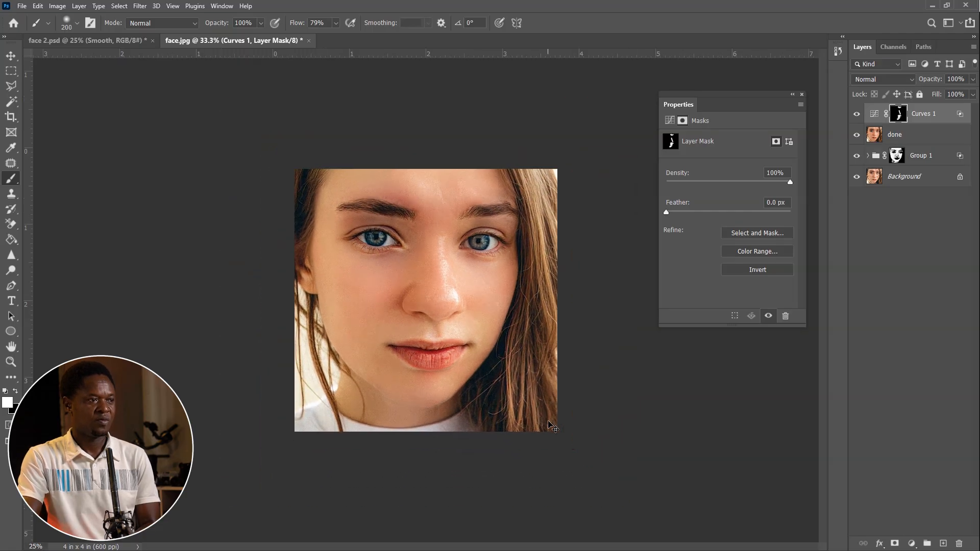
key("ctrl+plus")
key("ctrl+plus")
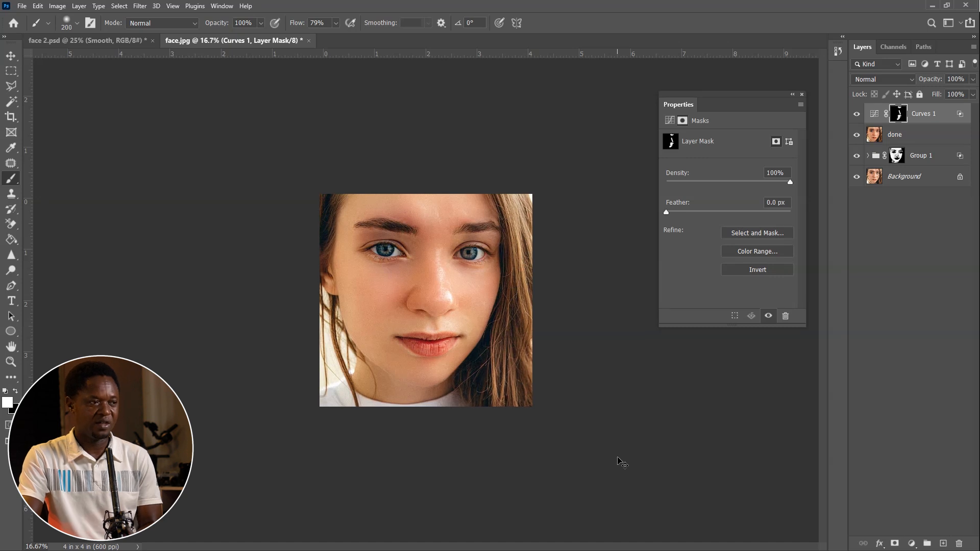
- Add a second Curves adjustment layer on top and move its white point to input 171
left_click(909, 543)
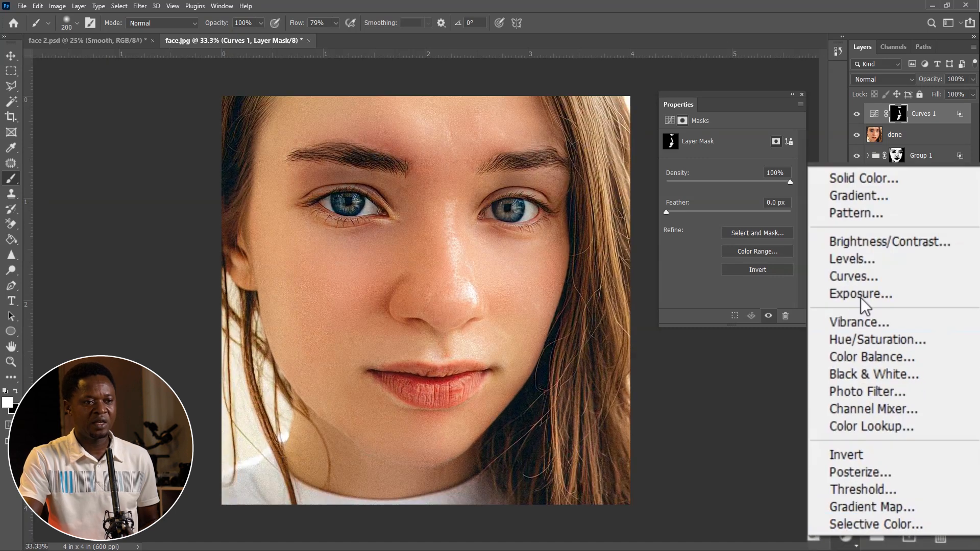
left_click(853, 277)
left_click_drag(905, 380, 842, 386)
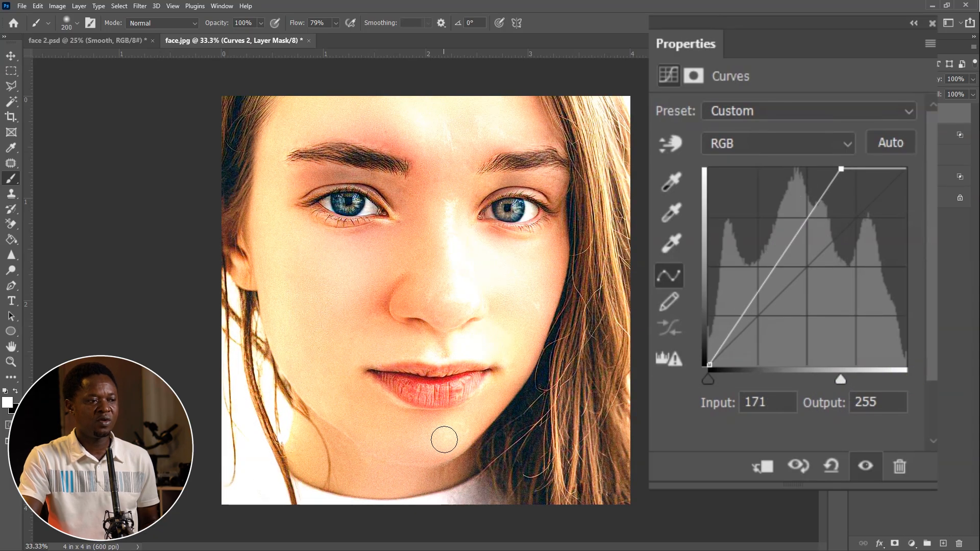
mouse_move(841, 380)
left_mouse_down()
mouse_move(823, 380)
mouse_move(841, 378)
left_mouse_up()
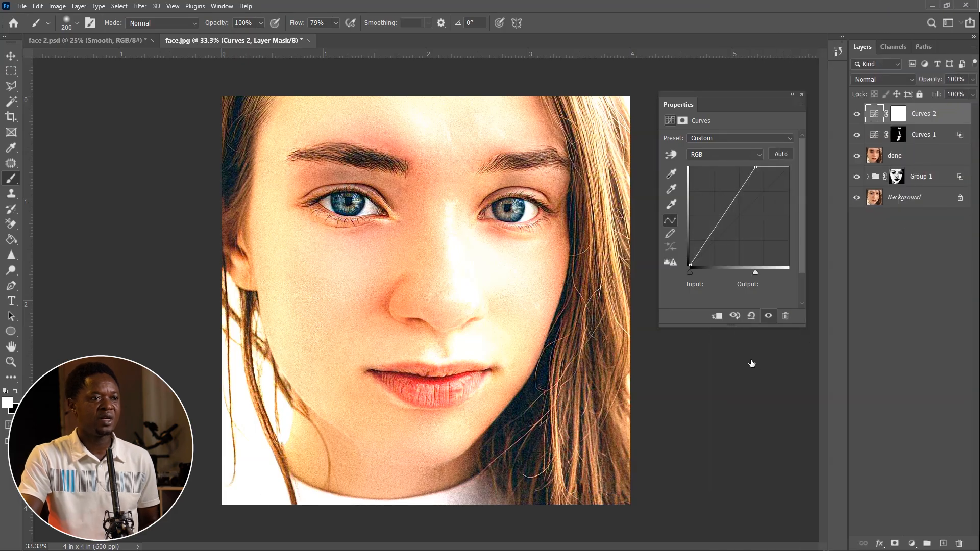
- Restrict the second Curves layer with Blend If on Gray, splitting the underlying layer's black point to 173 / 208
double_click(944, 114)
left_click_drag(697, 398, 804, 386)
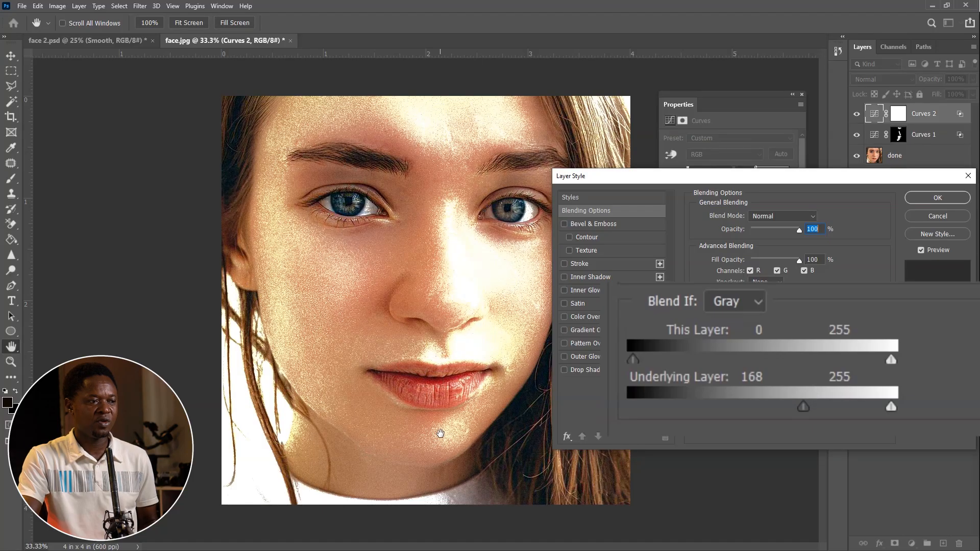
left_click_drag(807, 401, 810, 405)
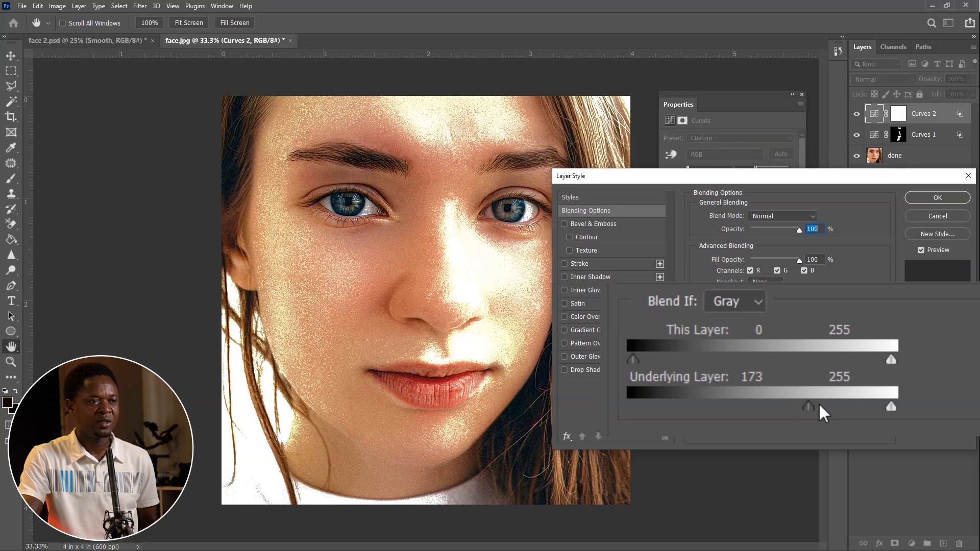
key("alt")
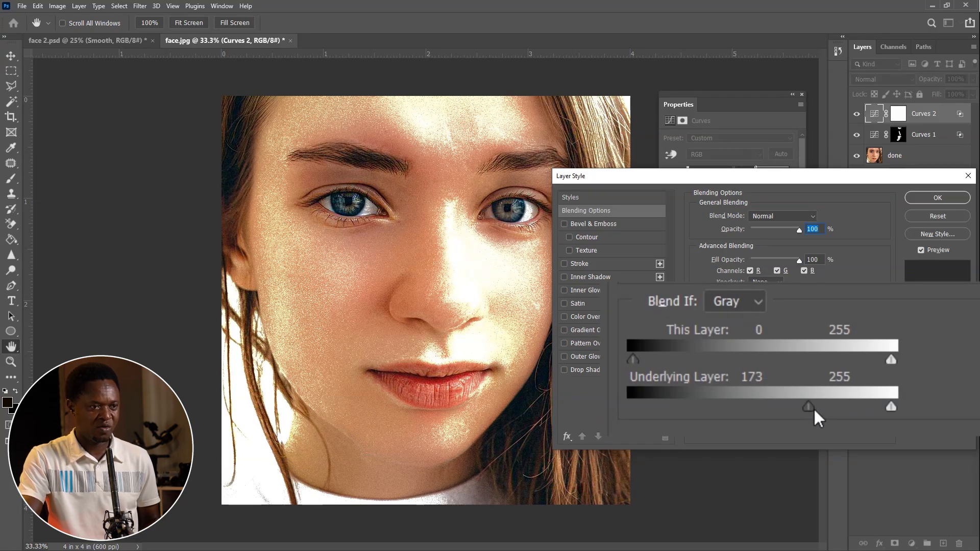
left_click_drag(817, 400, 840, 403)
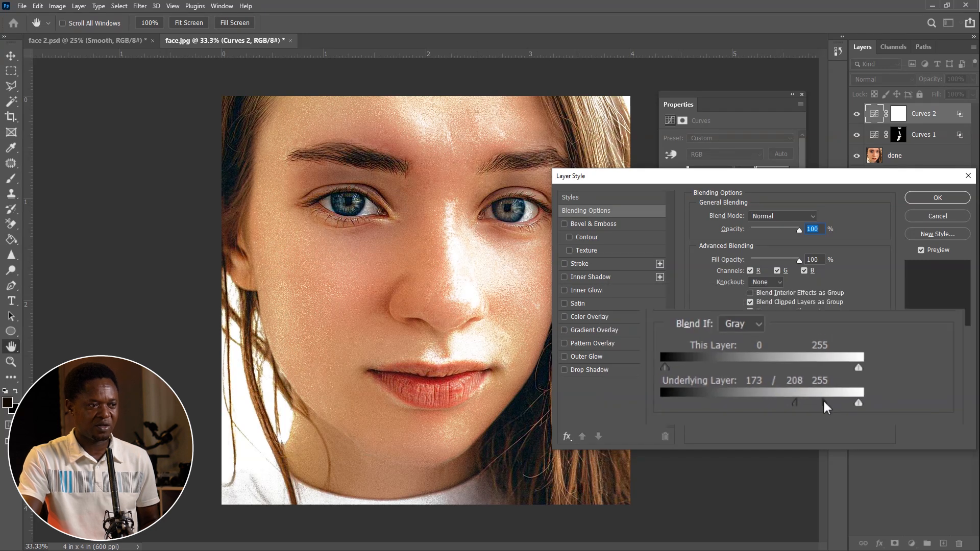
left_click(927, 201)
key("b")
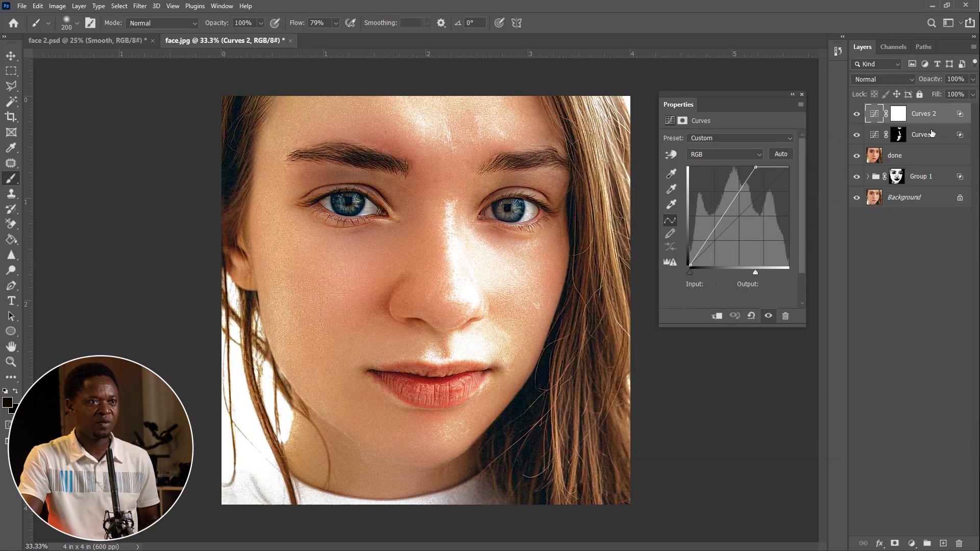
- Invert the Curves 2 mask to black and paint a highlight on the chin in white at 100% brush flow
left_click(901, 116)
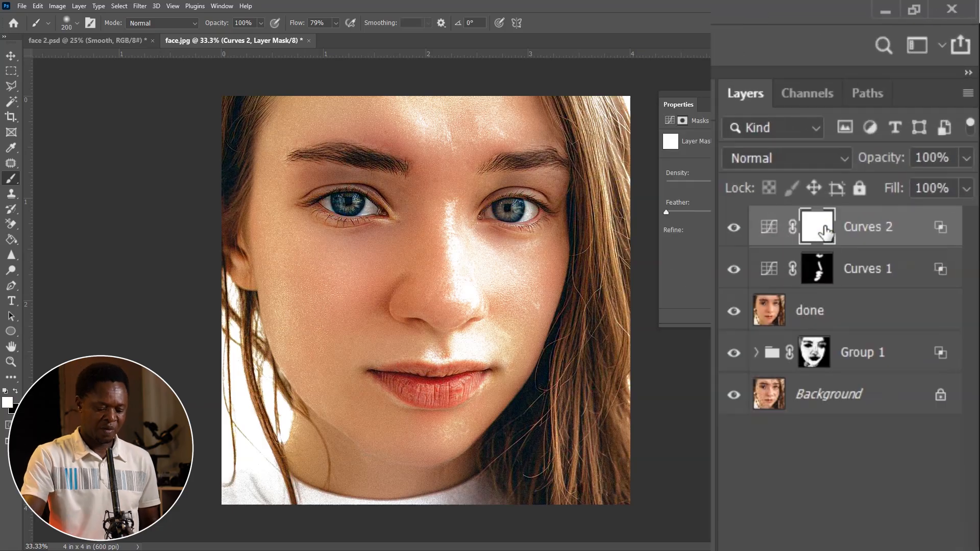
key("ctrl+i")
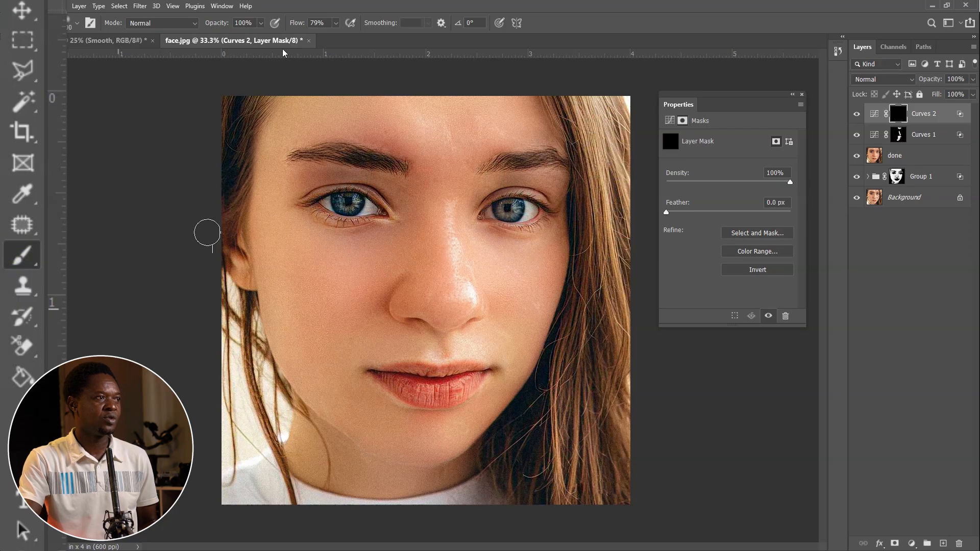
left_click(335, 23)
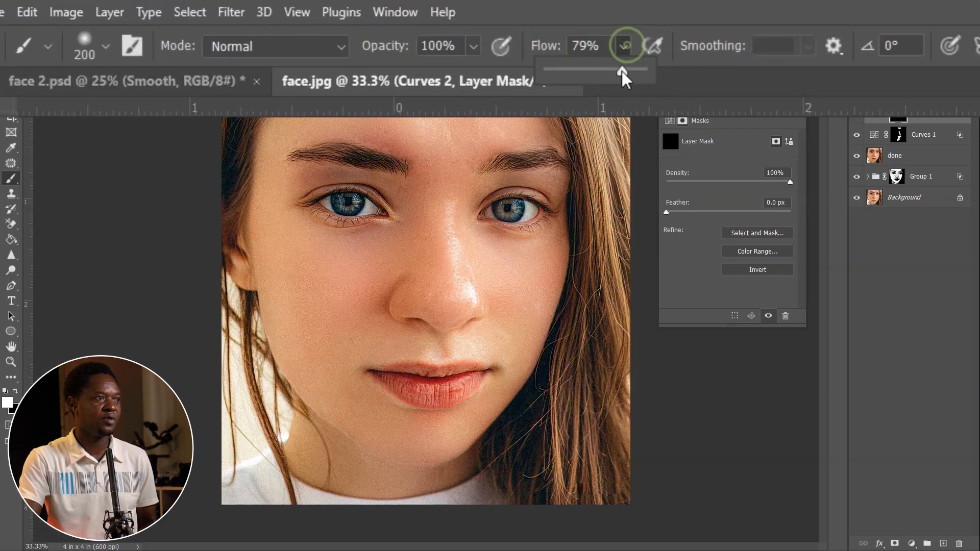
left_click_drag(623, 71, 638, 71)
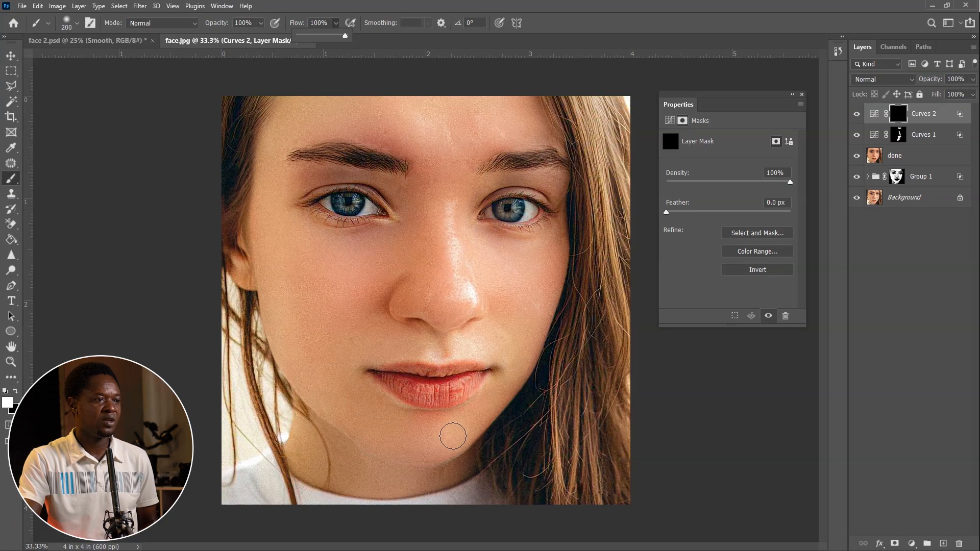
mouse_move(453, 436)
left_mouse_down()
mouse_move(419, 440)
mouse_move(433, 425)
mouse_move(401, 430)
mouse_move(460, 424)
mouse_move(417, 441)
mouse_move(451, 434)
left_mouse_up()
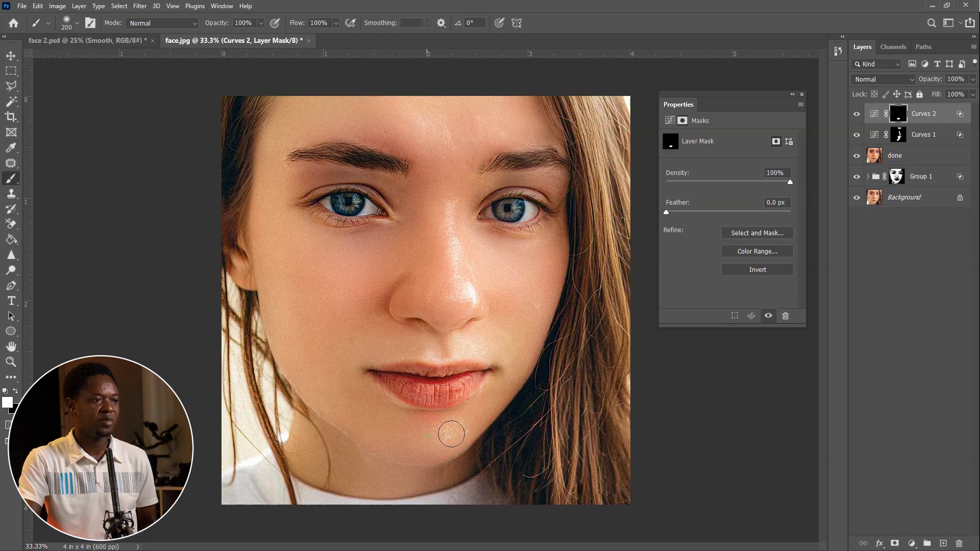
- Compare the retouched portrait with the original by toggling the visibility of all layers above the Background
key("ctrl+minus")
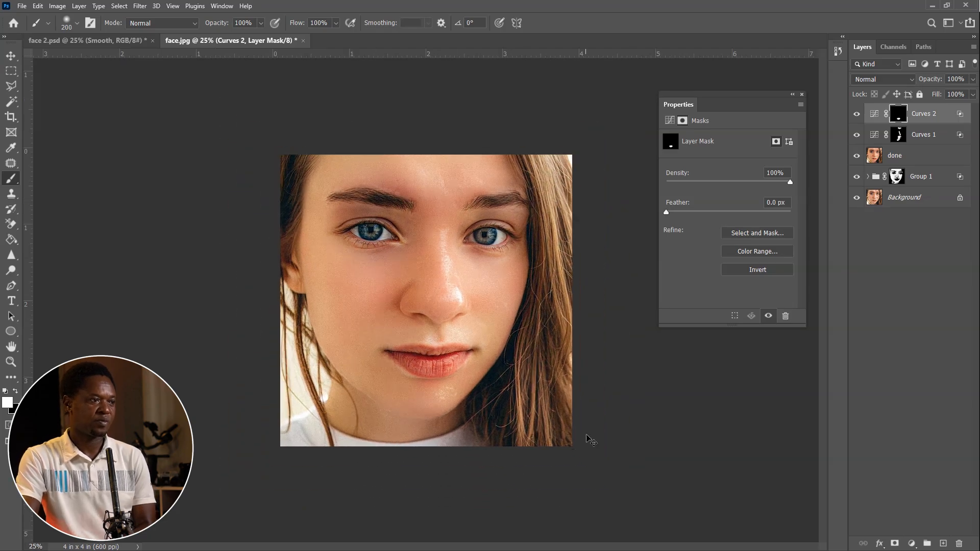
key("ctrl+minus")
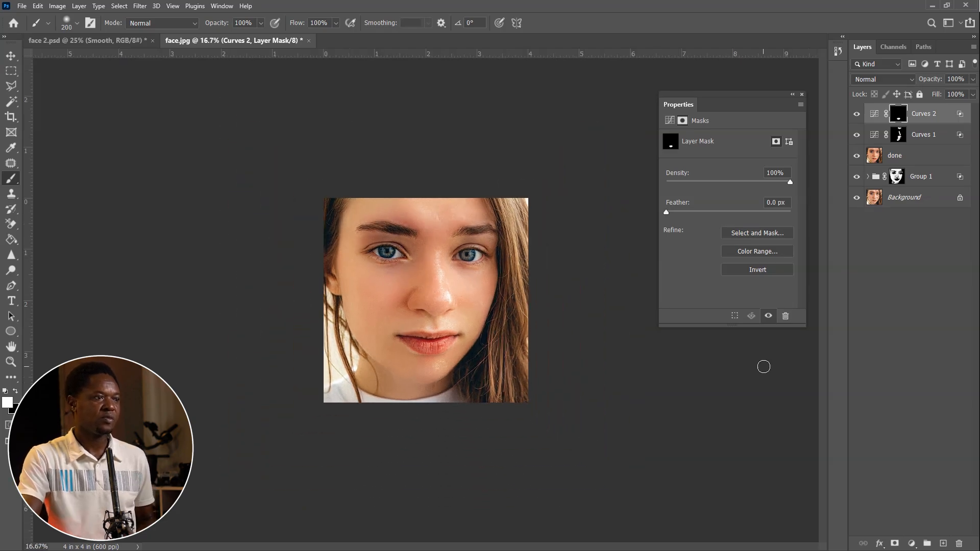
left_click(857, 198, "alt")
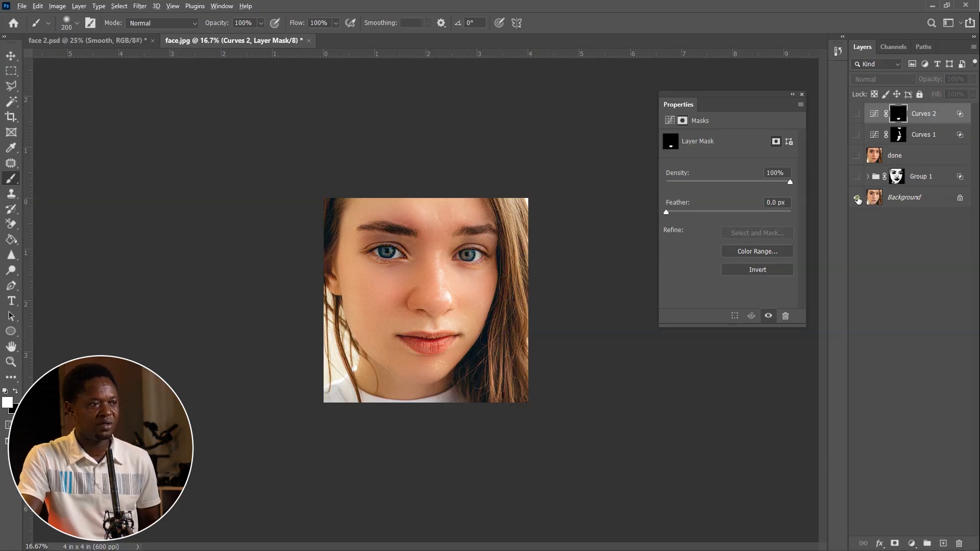
left_click(857, 198, "alt")
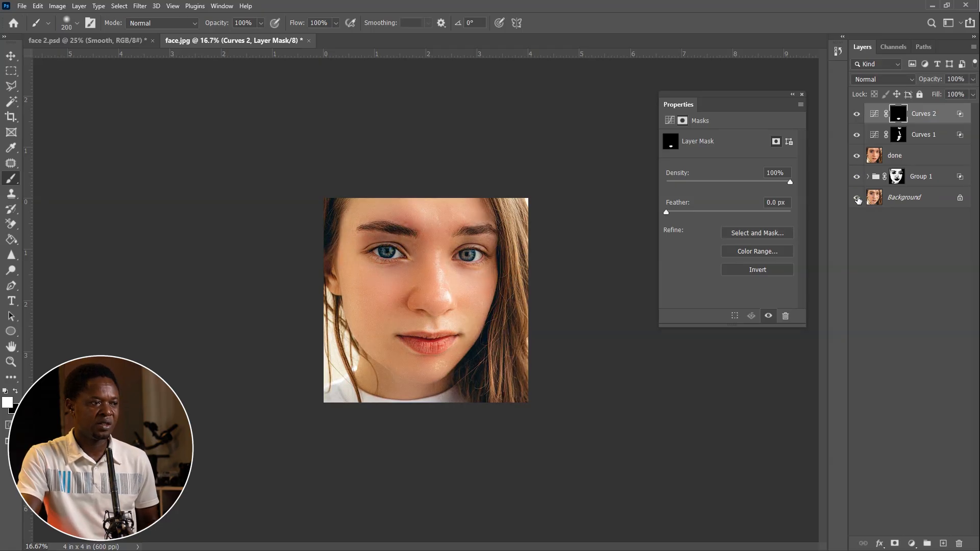
left_click(857, 198, "alt")
left_click(857, 198, "alt")
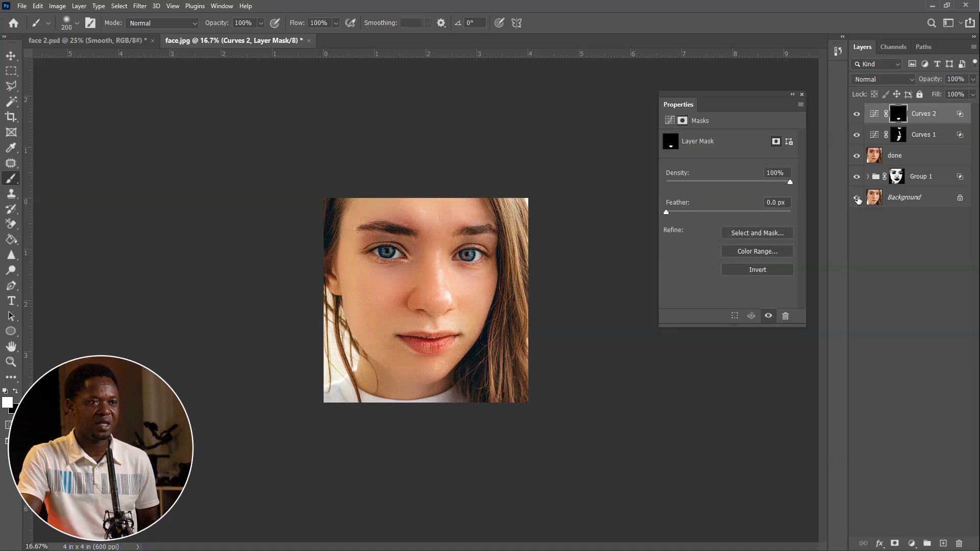
left_click(857, 198, "alt")
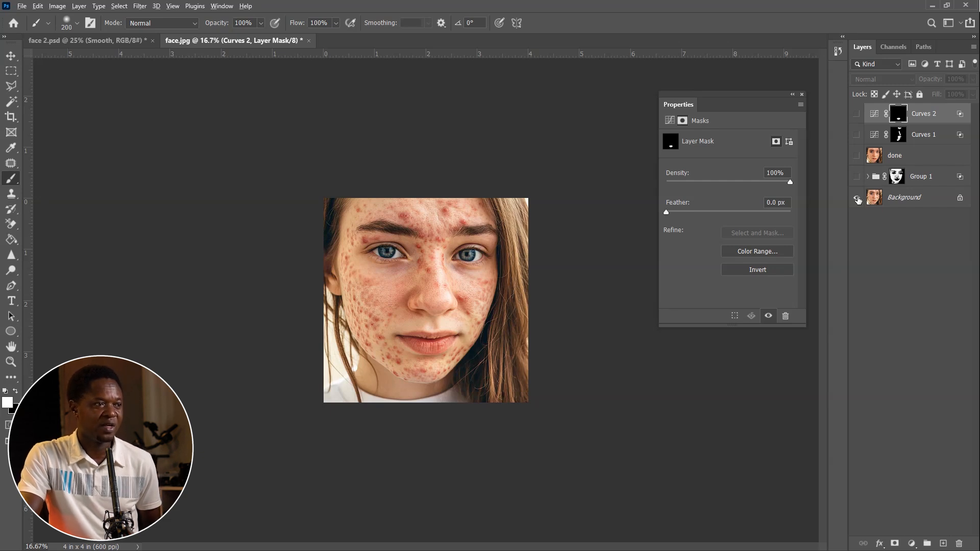
left_click(857, 198, "alt")
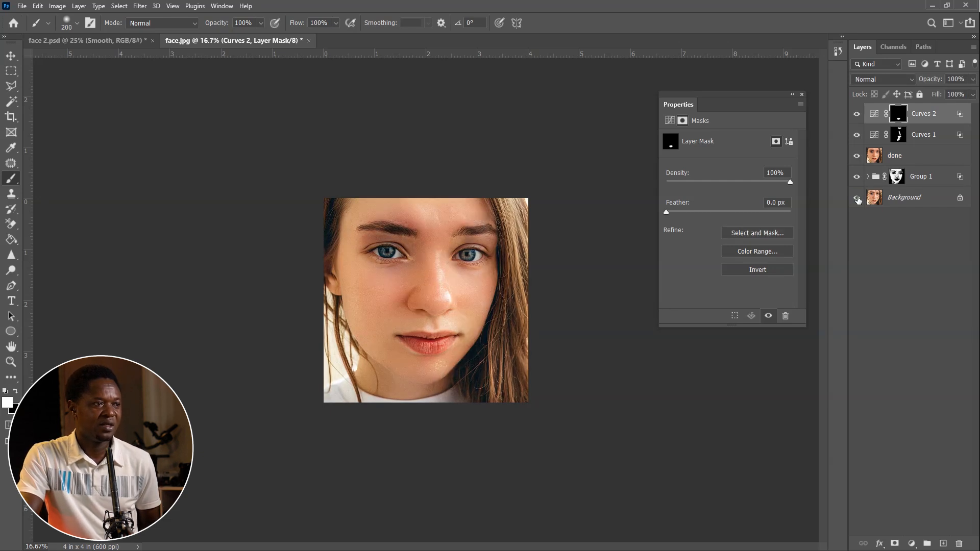
left_click(857, 198, "alt")
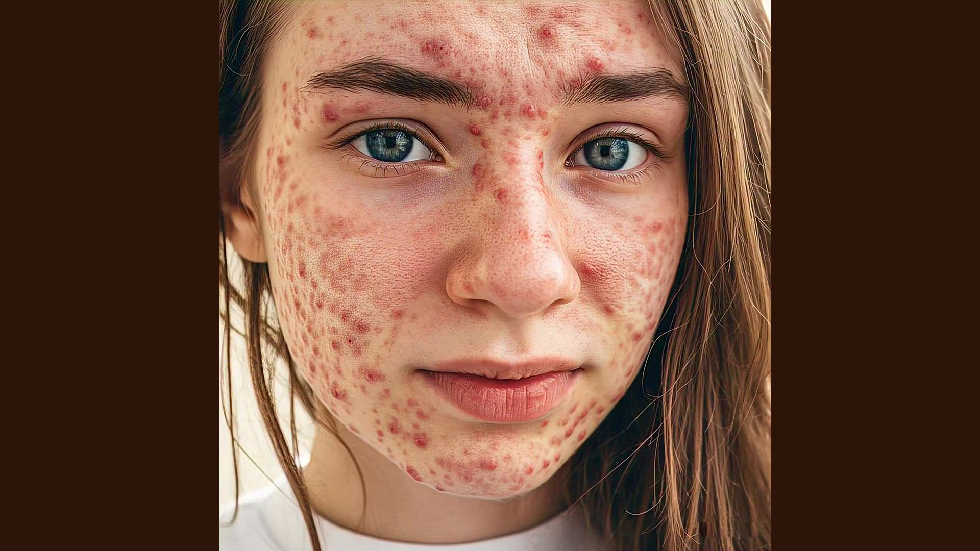